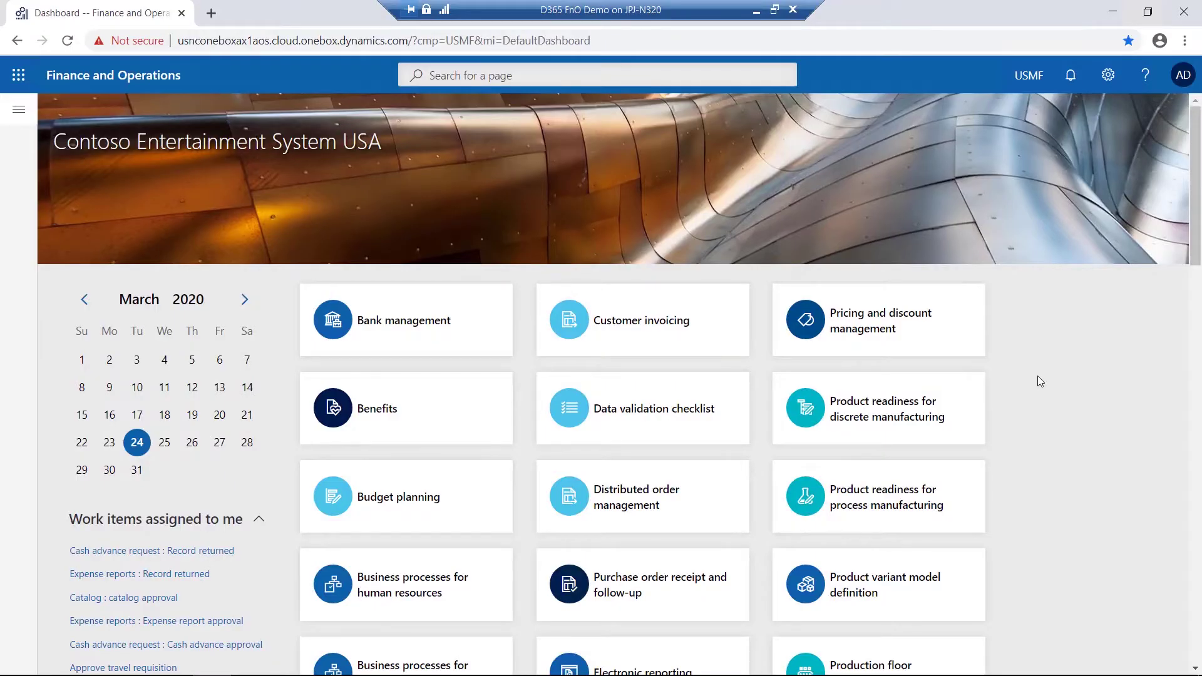
# Step: Open the Accounts payable module menu from the Modules list
pyautogui.click(20, 110)
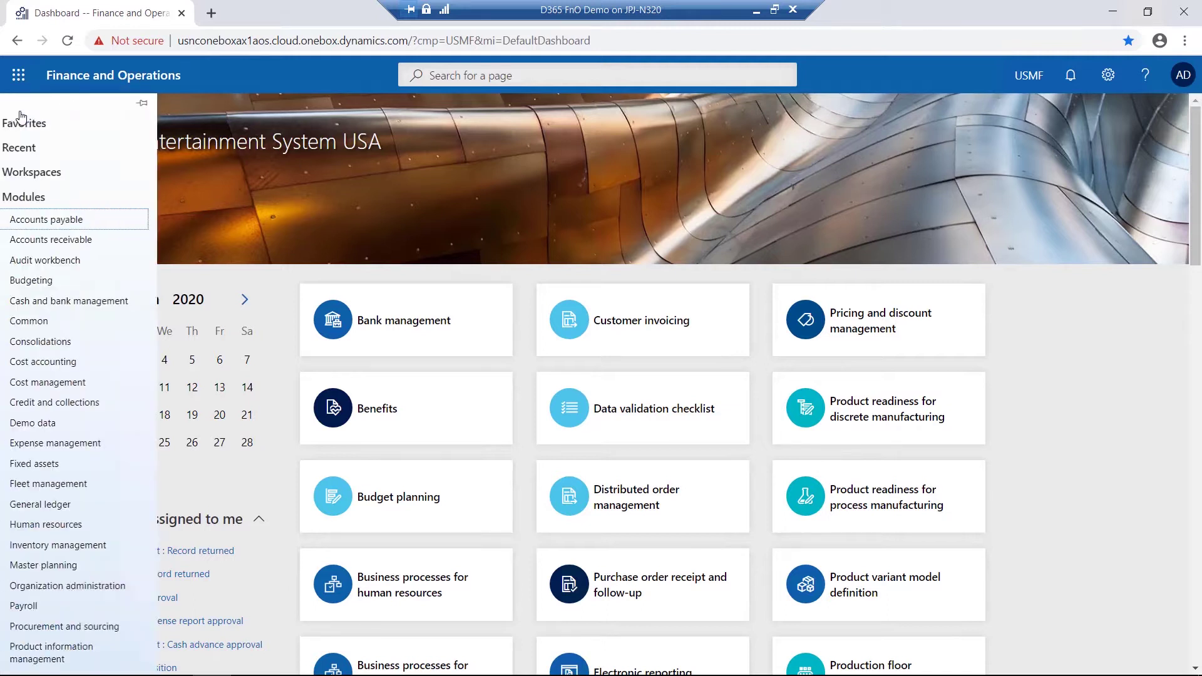
pyautogui.click(73, 222)
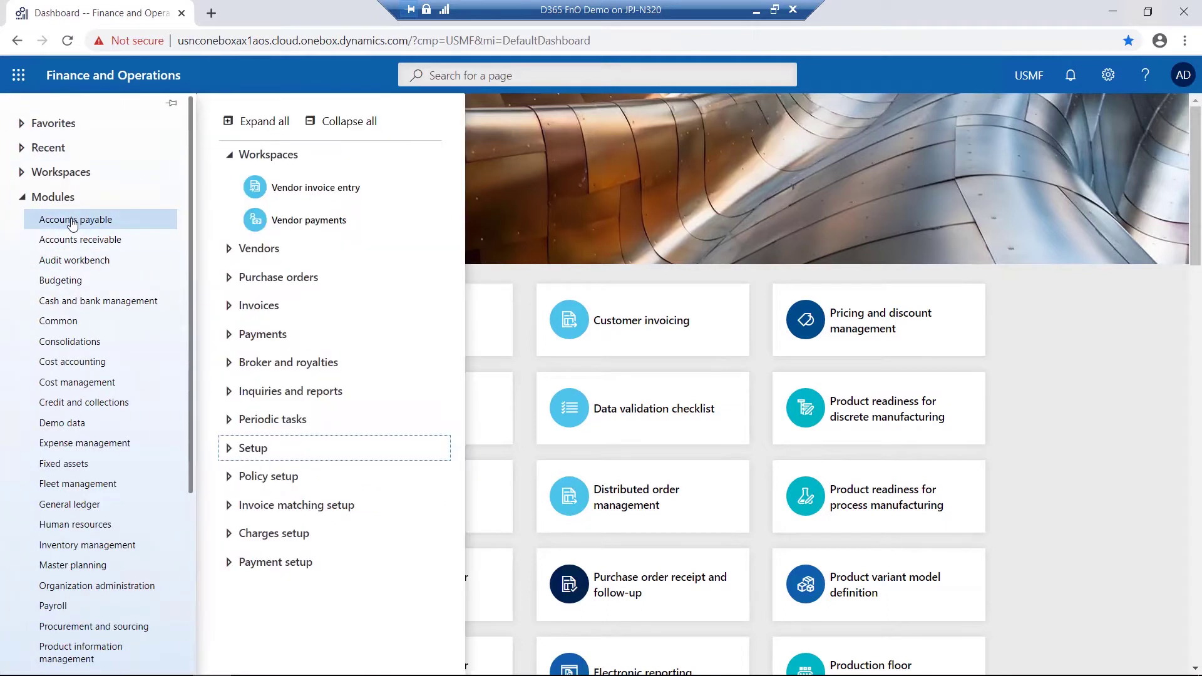
pyautogui.click(319, 191)
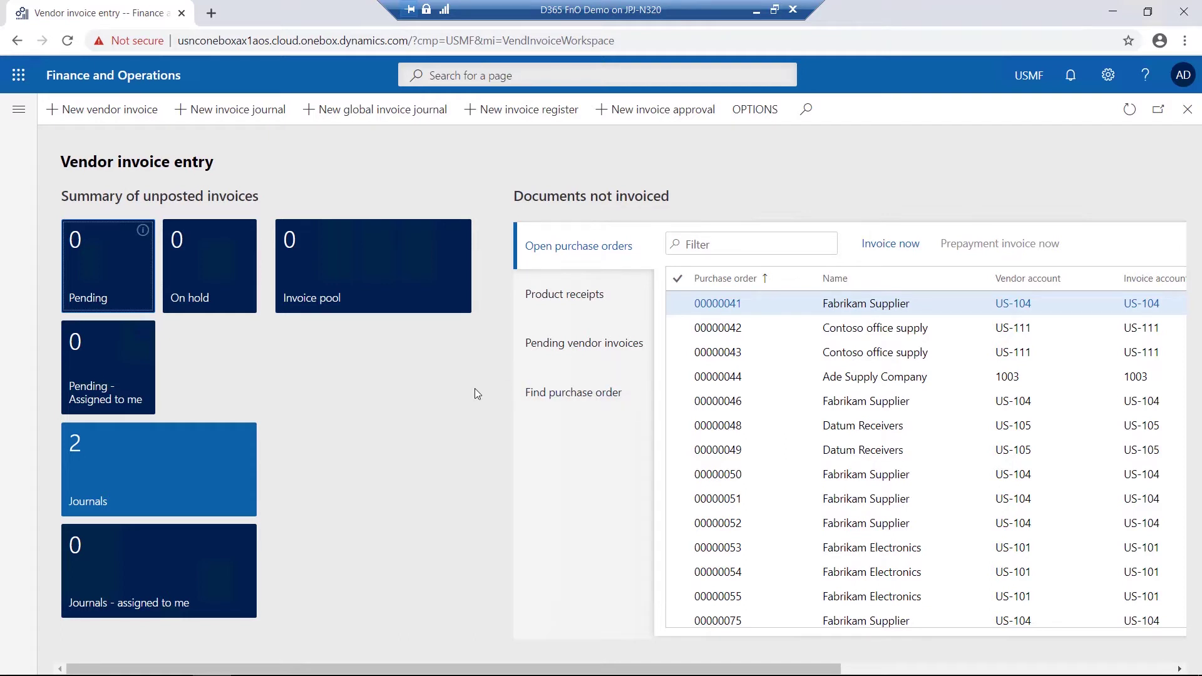
pyautogui.hscroll(3, 474, 388)
pyautogui.scroll(-10, 474, 388)
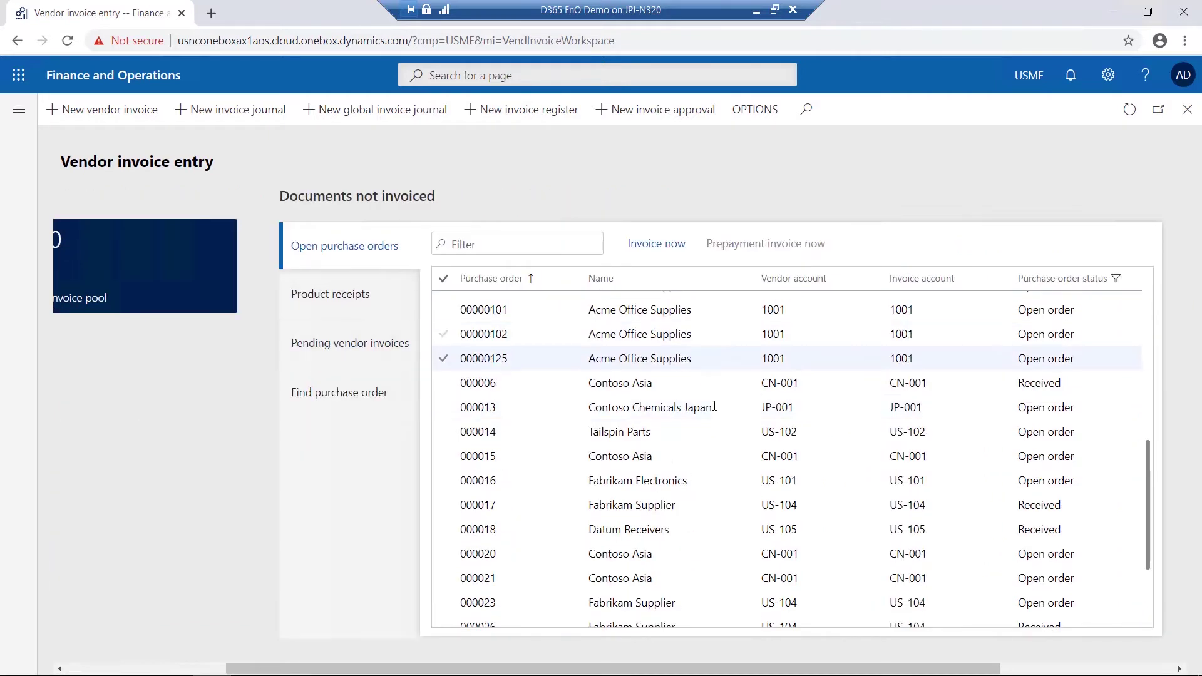
pyautogui.scroll(10, 555, 389)
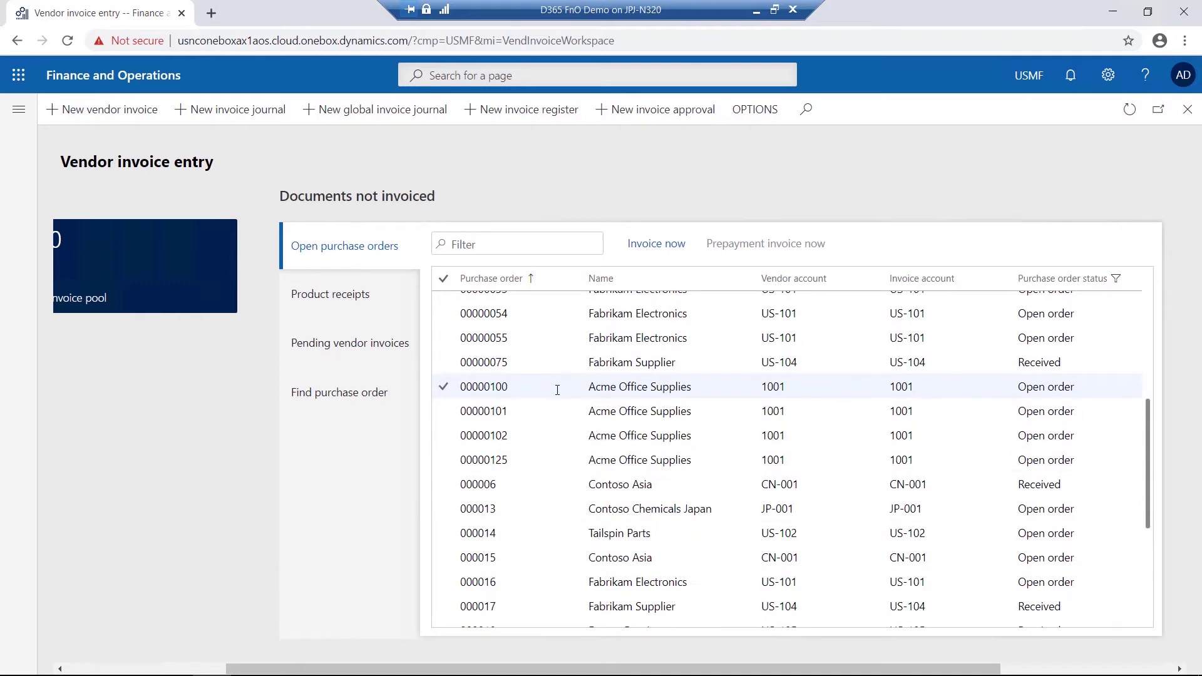
pyautogui.click(532, 242)
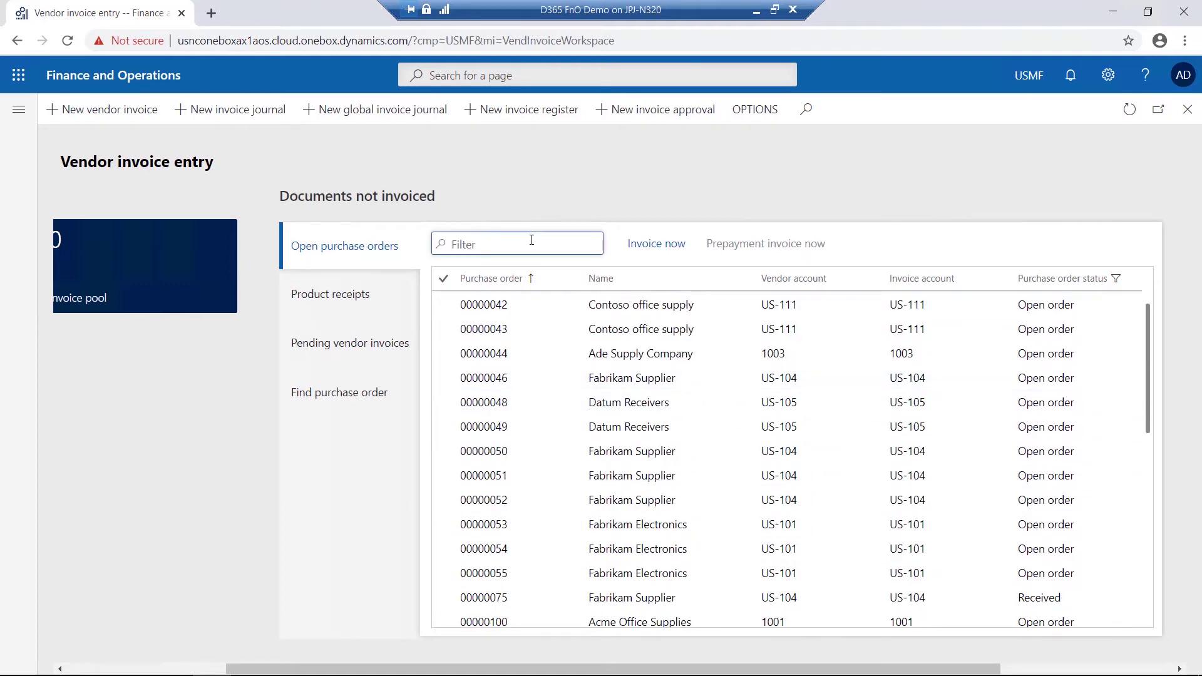
pyautogui.scroll(-10, 550, 472)
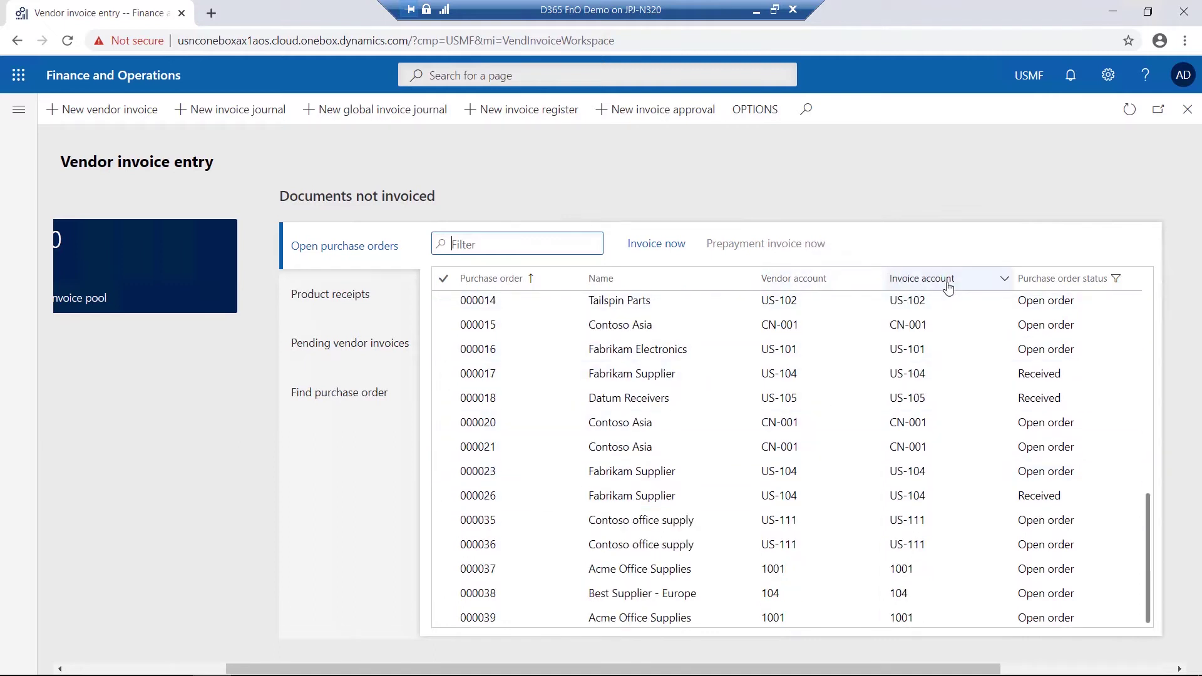
pyautogui.click(945, 348)
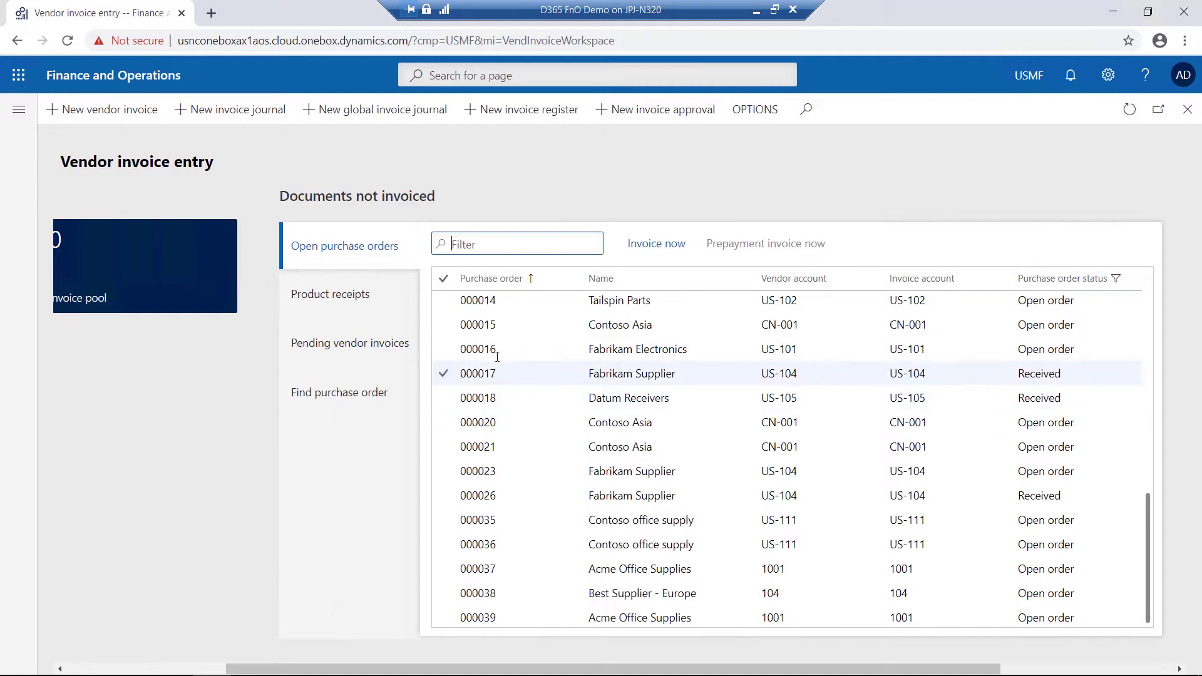
pyautogui.click(327, 297)
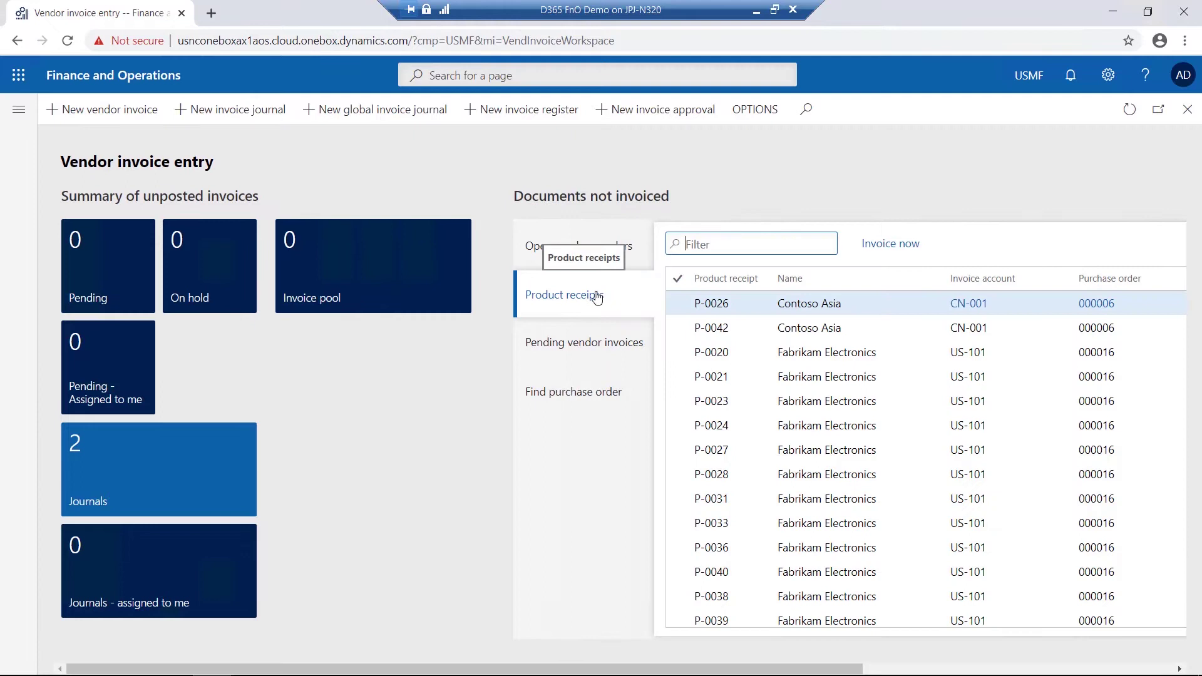
pyautogui.click(576, 347)
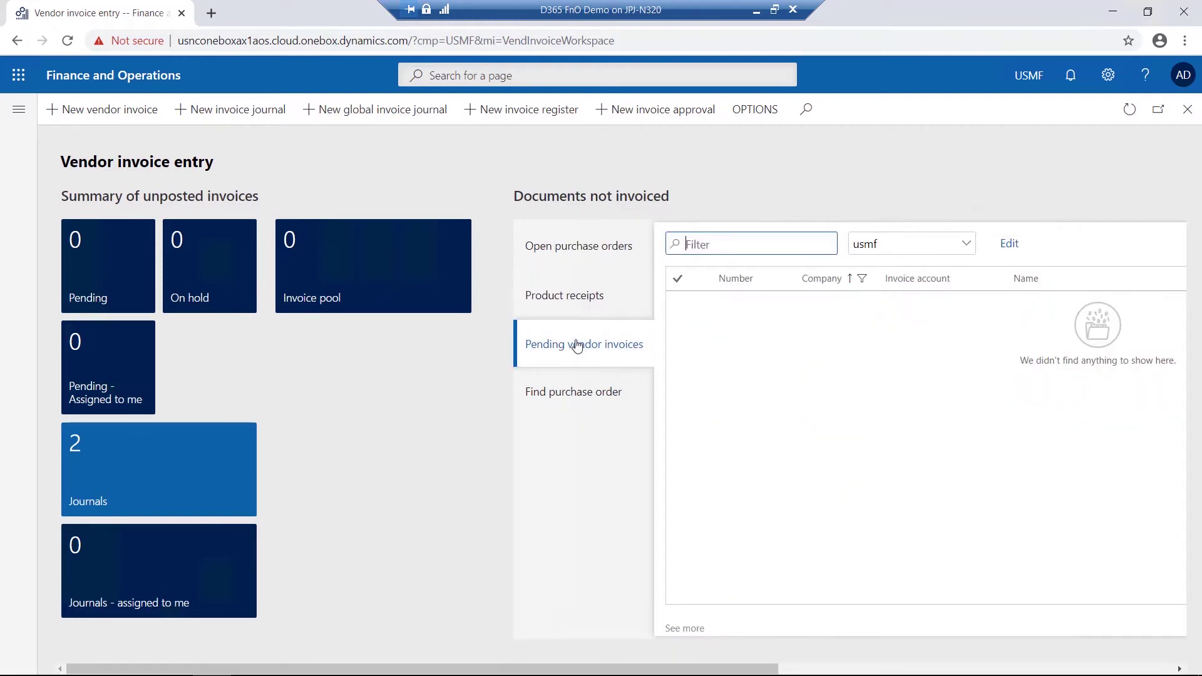
pyautogui.click(559, 245)
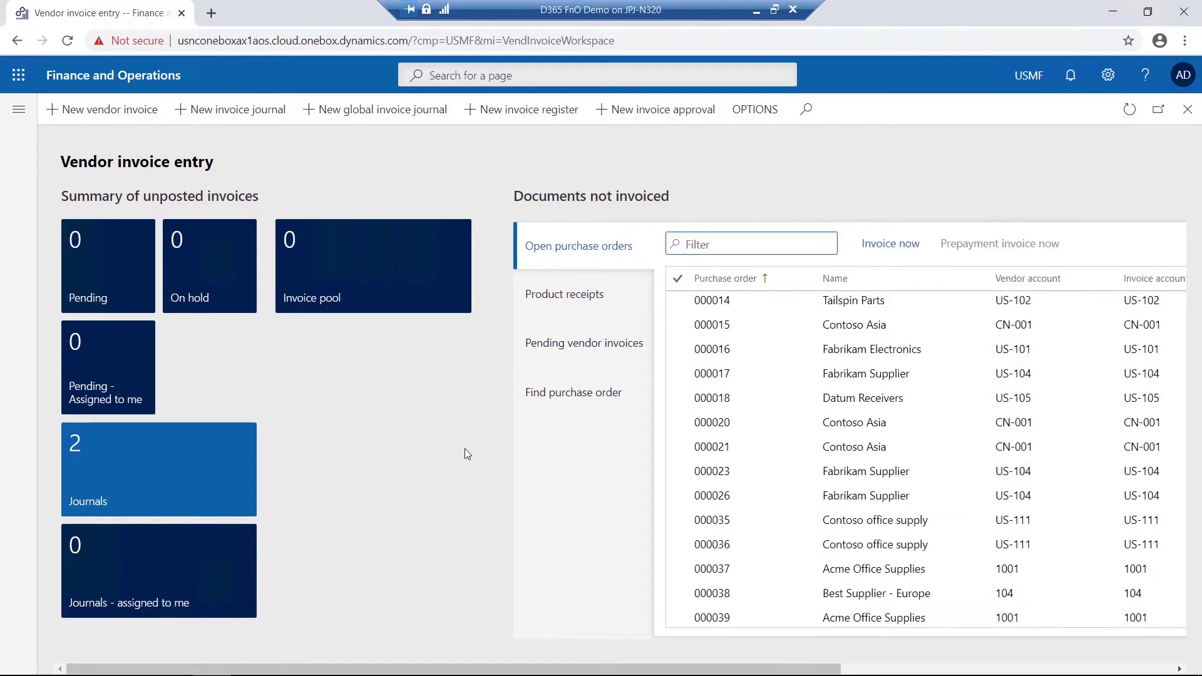
pyautogui.scroll(-3, 465, 448)
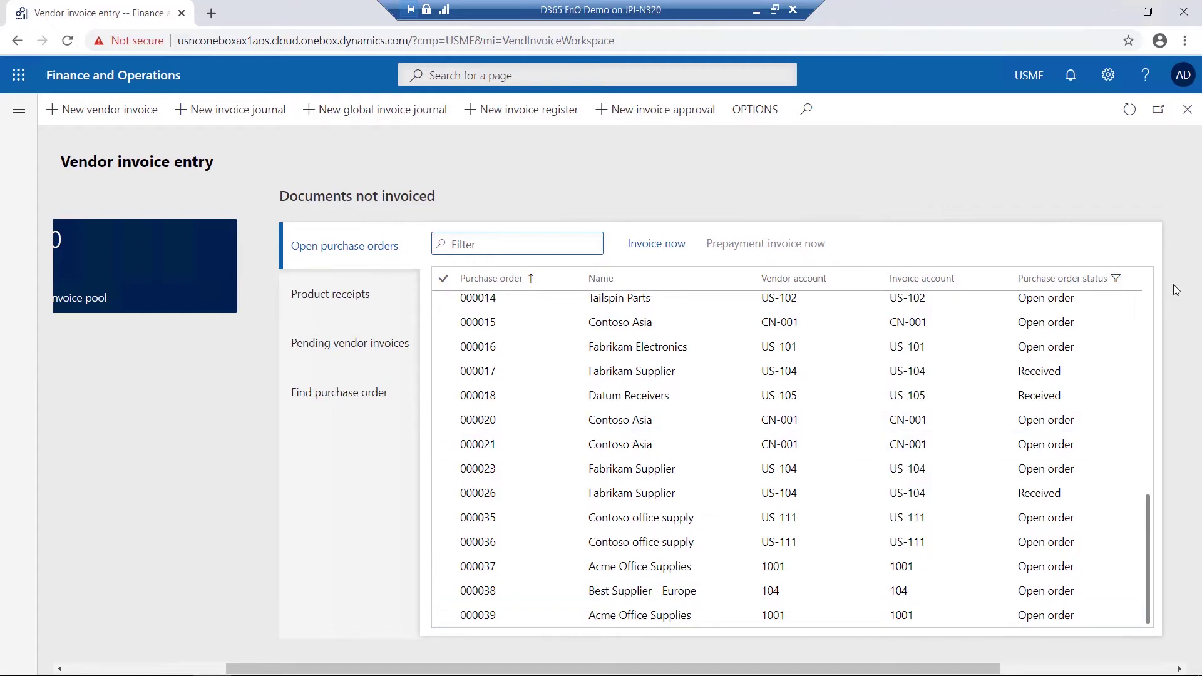
pyautogui.scroll(-3, 1174, 291)
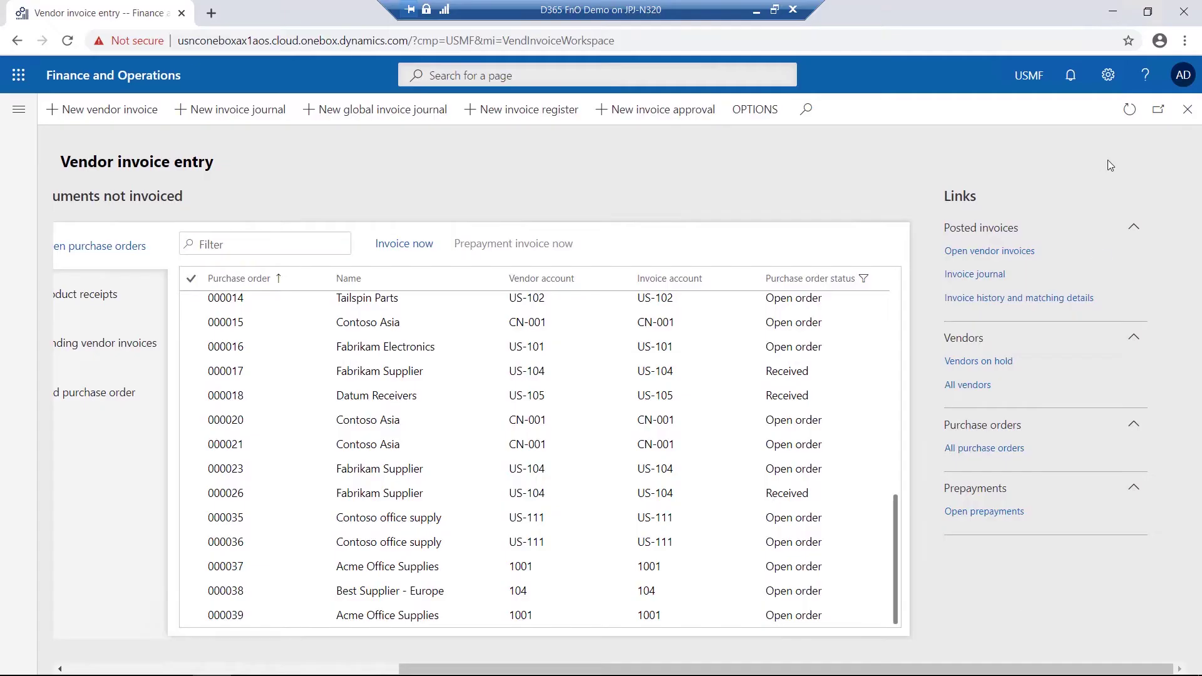
# Step: Close Vendor invoice entry and open Vendor payments, which shows 2 vendor pay runs not posted
pyautogui.click(1188, 115)
pyautogui.click(19, 109)
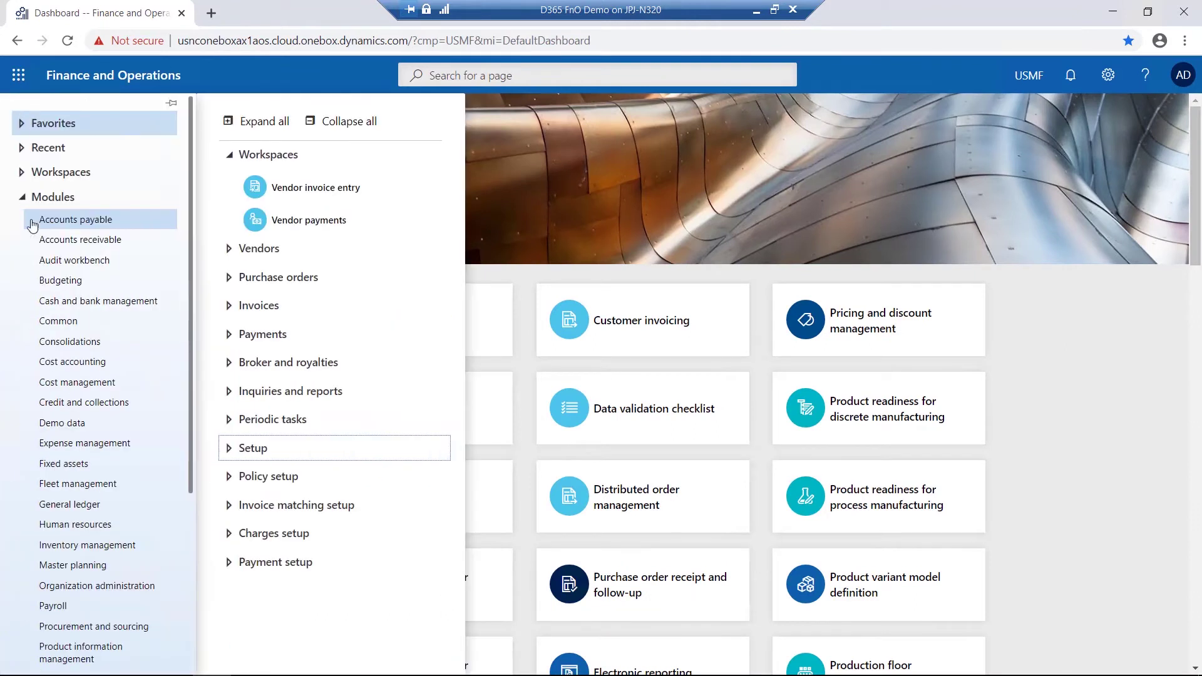
pyautogui.click(315, 223)
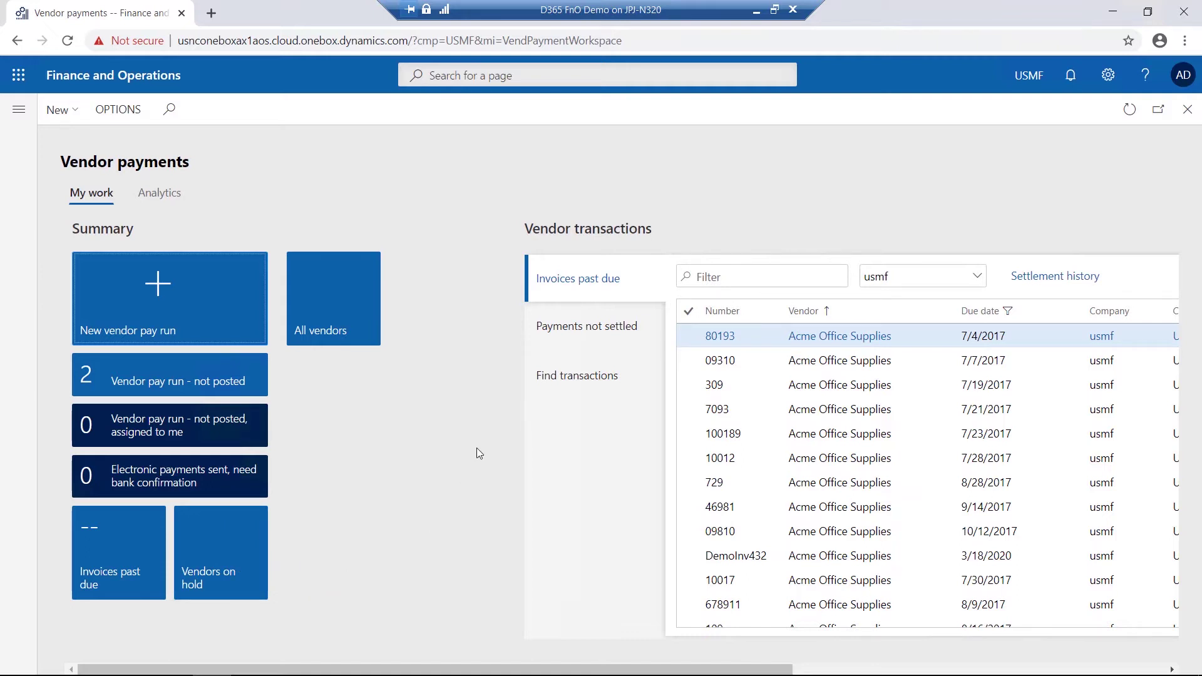
# Step: List Payments not settled in Vendor transactions and scroll to the Related information reports
pyautogui.scroll(-3, 456, 467)
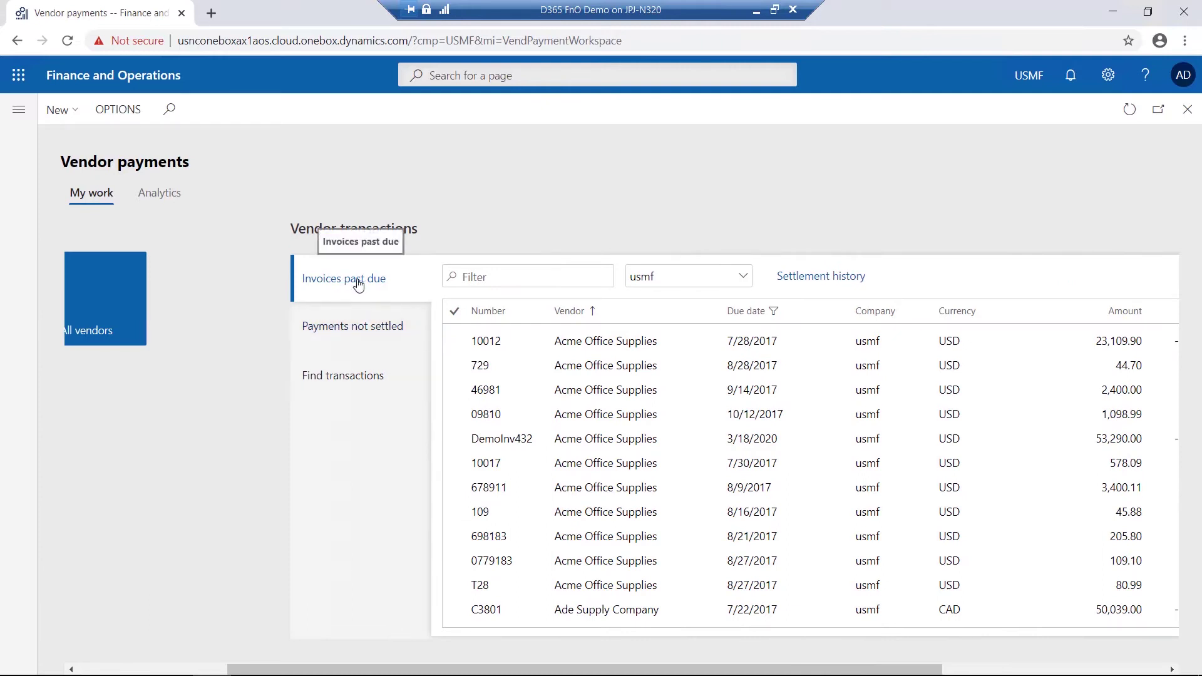
pyautogui.click(351, 330)
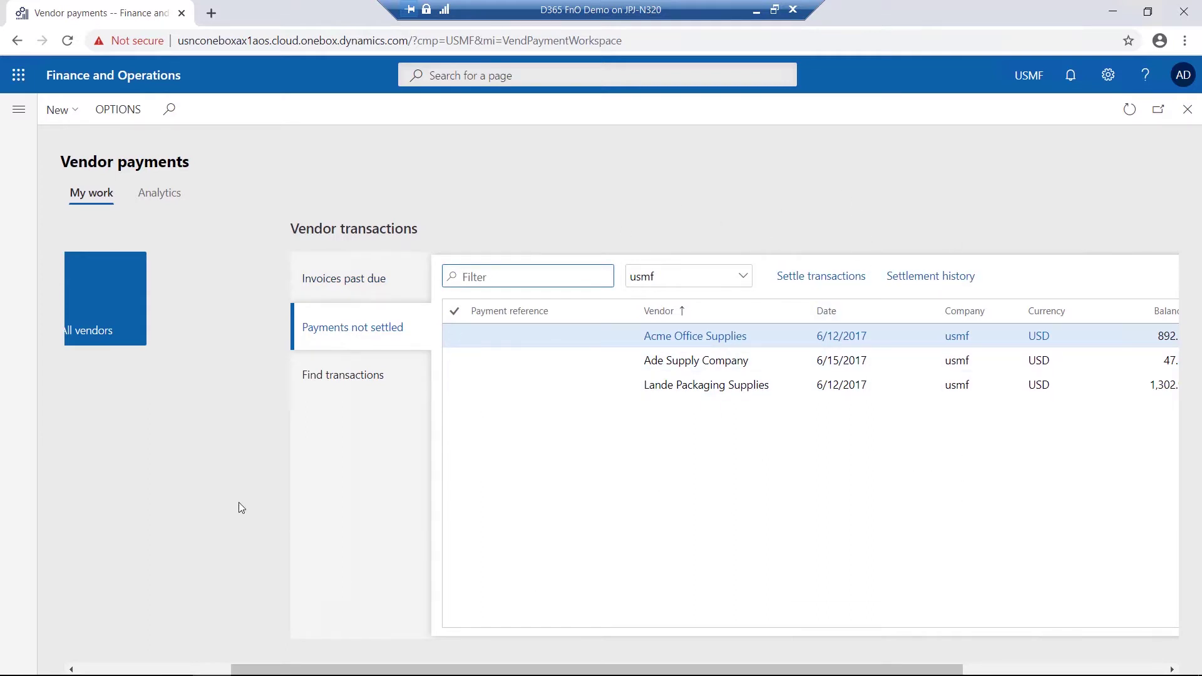
pyautogui.hscroll(5, 239, 502)
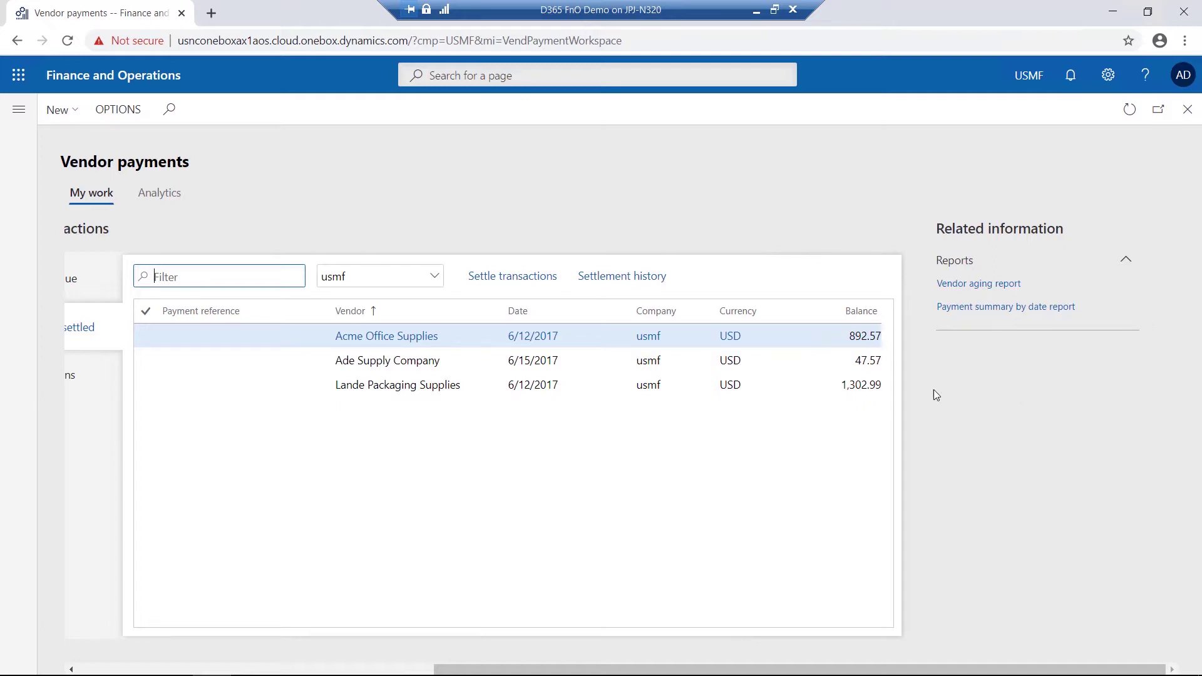
pyautogui.click(970, 484)
# Step: Close Vendor payments, go to Accounts payable > Vendors > All vendors and select vendor 1001, Acme Office Supplies
pyautogui.click(1187, 111)
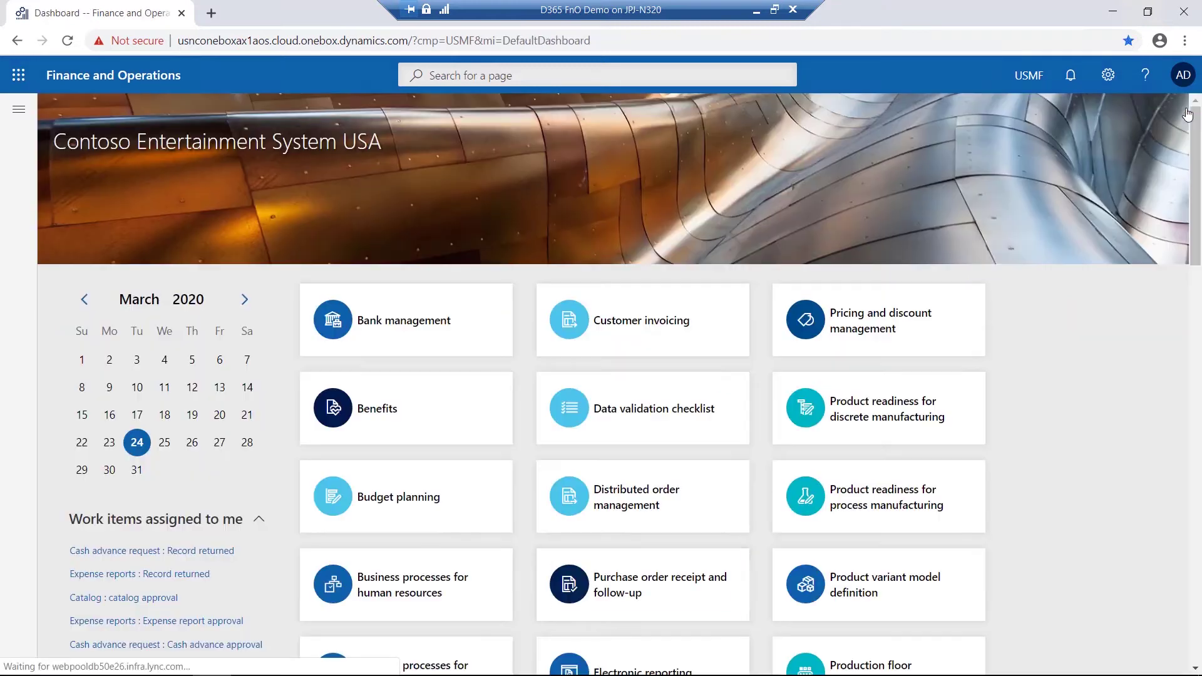
pyautogui.click(19, 110)
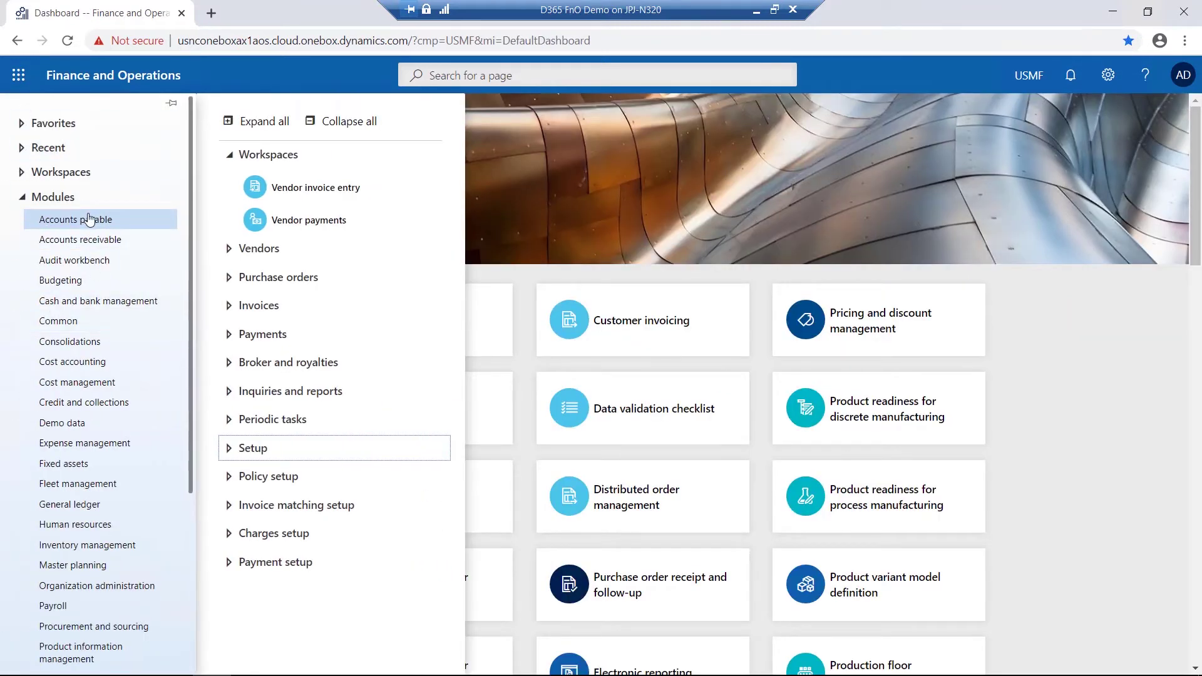
pyautogui.click(229, 250)
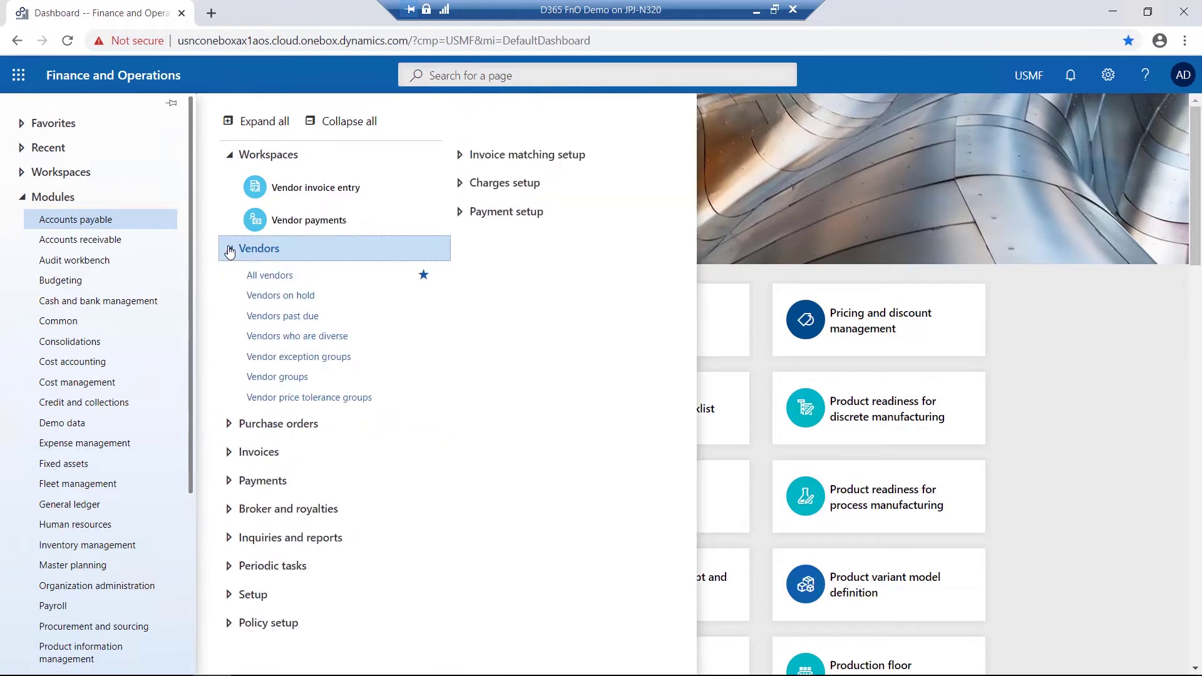
pyautogui.click(273, 277)
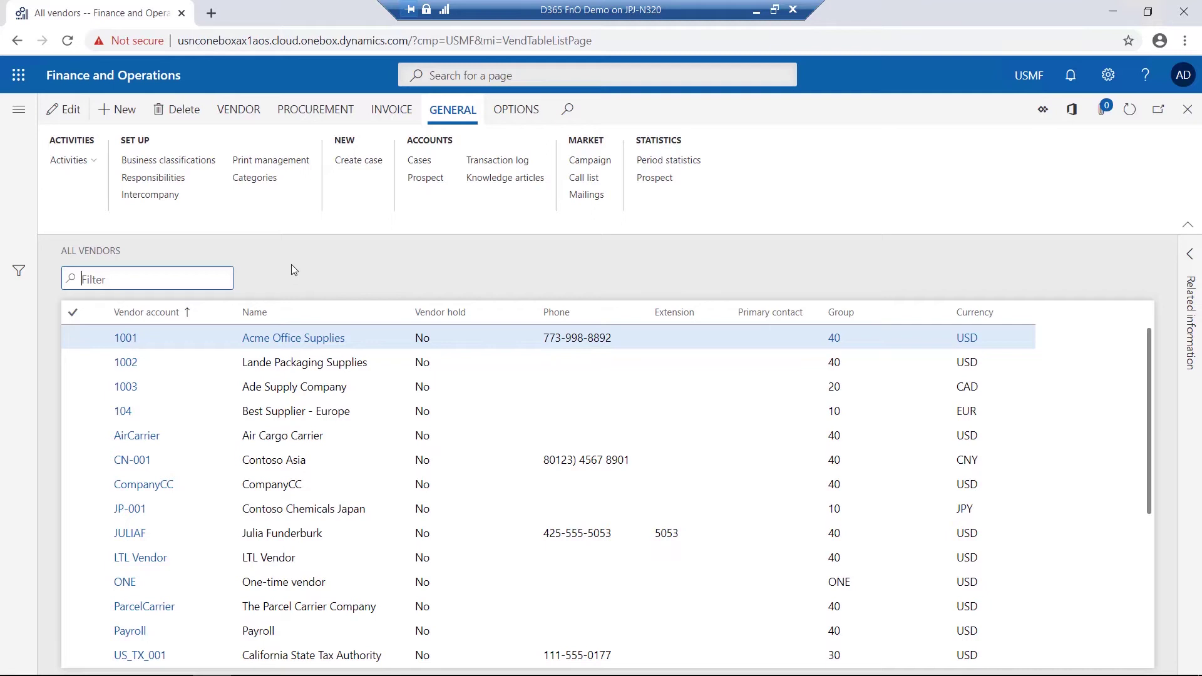
pyautogui.click(145, 343)
# Step: Open vendor 1001's record and collapse its General section
pyautogui.click(125, 339)
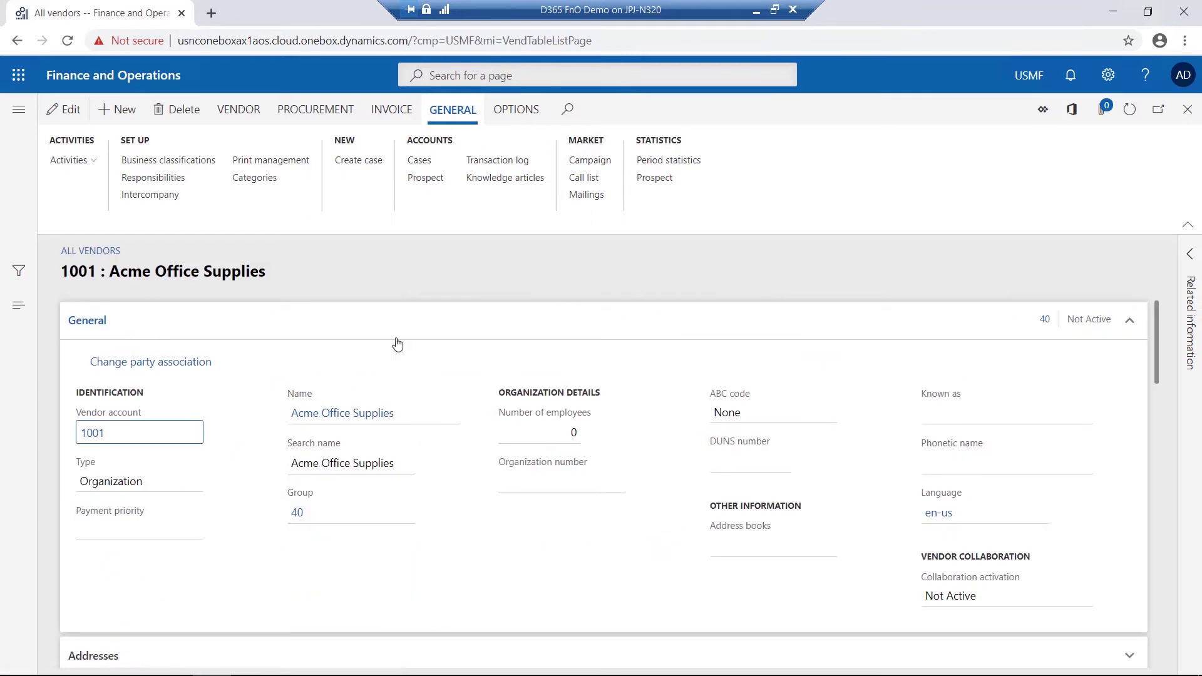
pyautogui.click(458, 327)
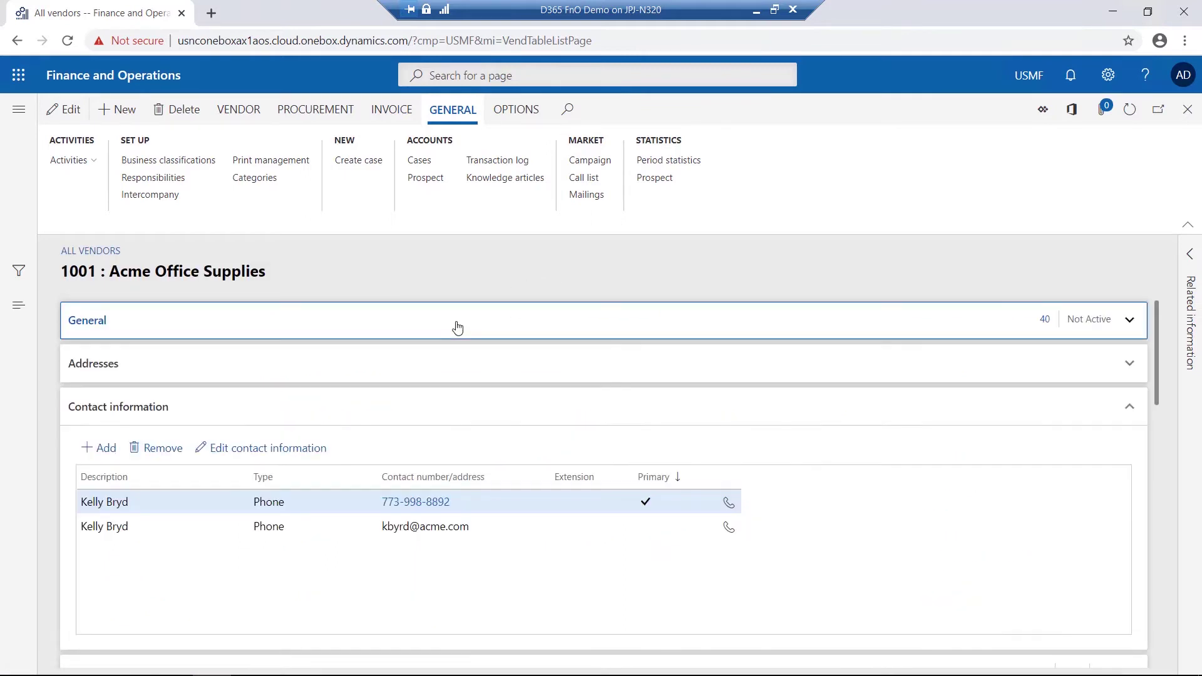
pyautogui.click(436, 406)
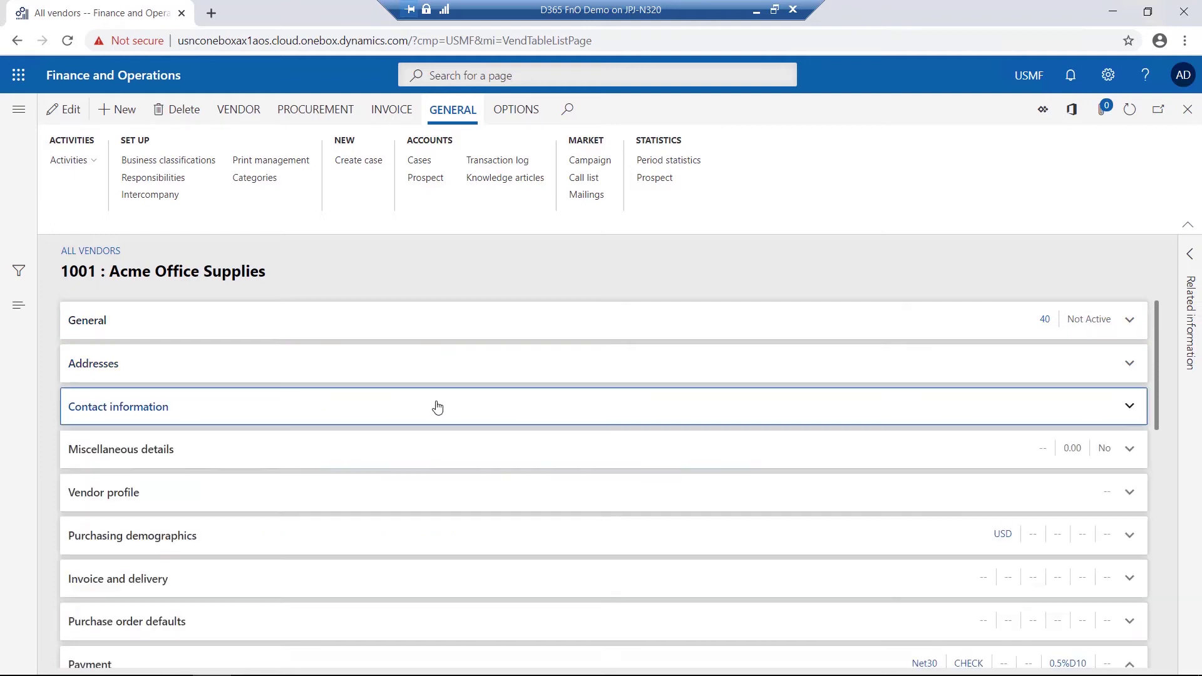
pyautogui.click(436, 321)
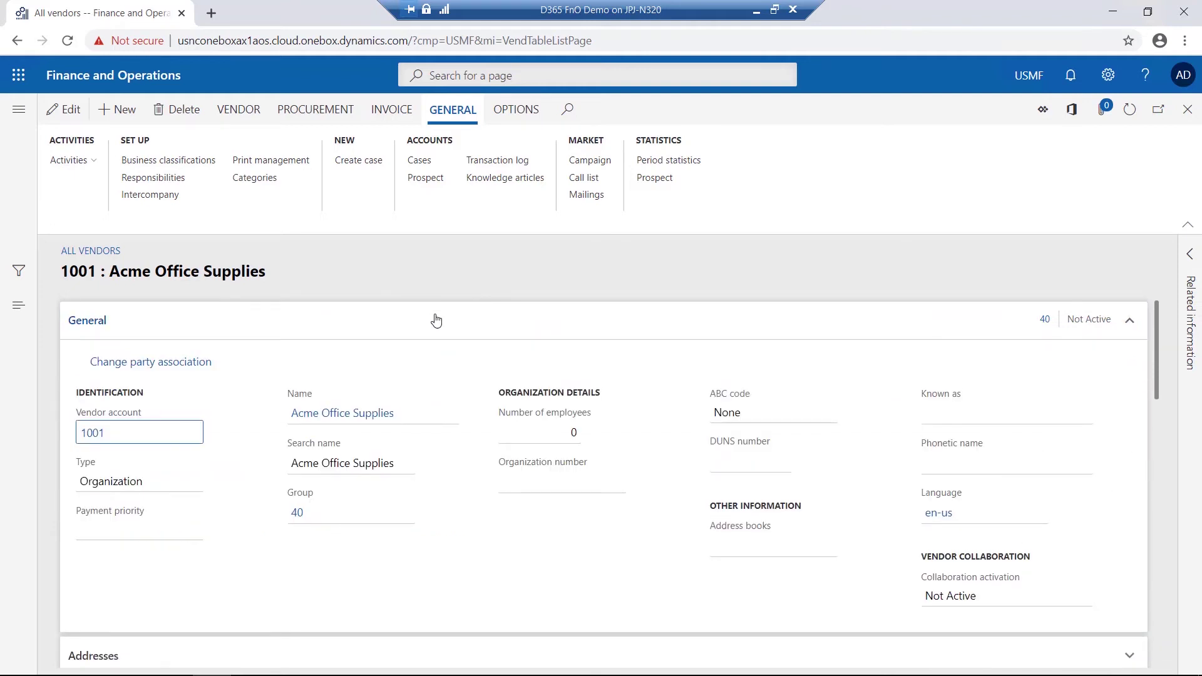
pyautogui.click(436, 320)
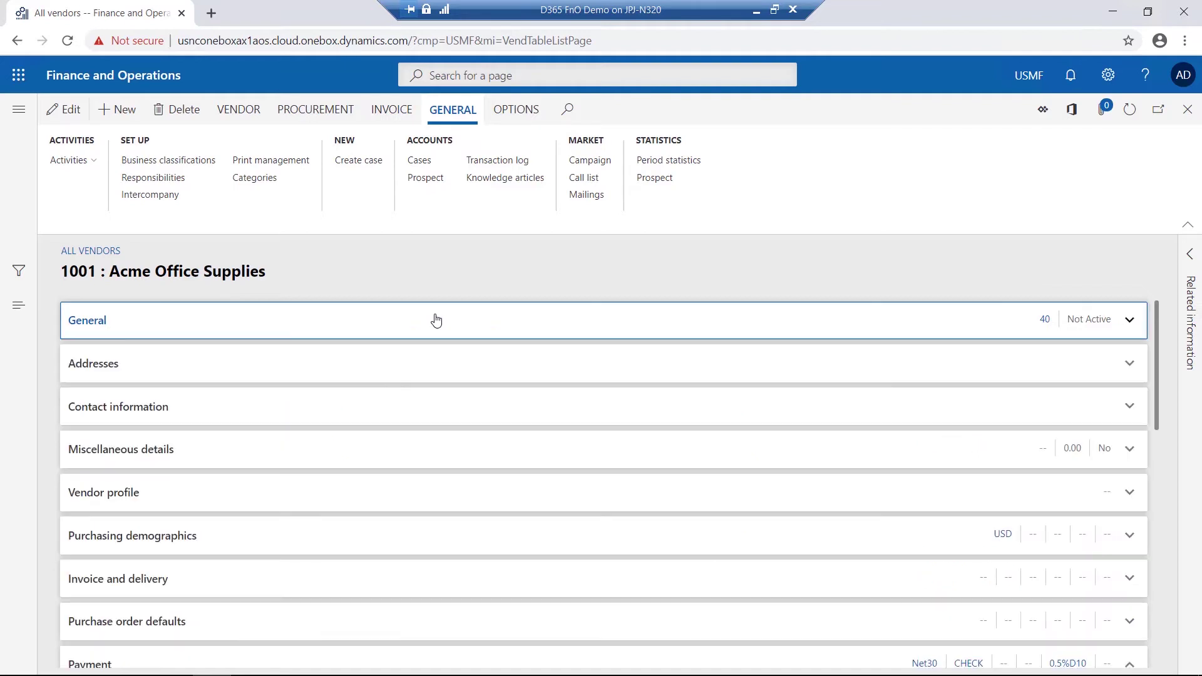
# Step: Toggle Addresses and Contact information, then expand Miscellaneous details (credit limit 0.00, hold No)
pyautogui.click(403, 367)
pyautogui.click(403, 368)
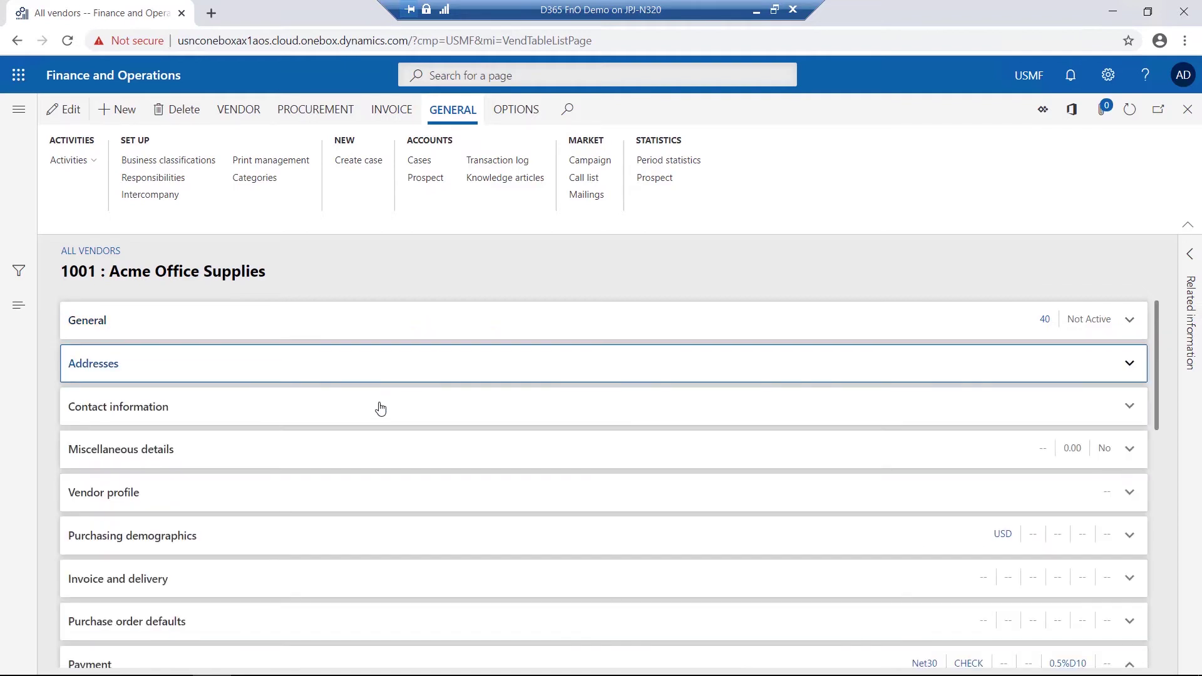
pyautogui.click(395, 413)
pyautogui.click(395, 414)
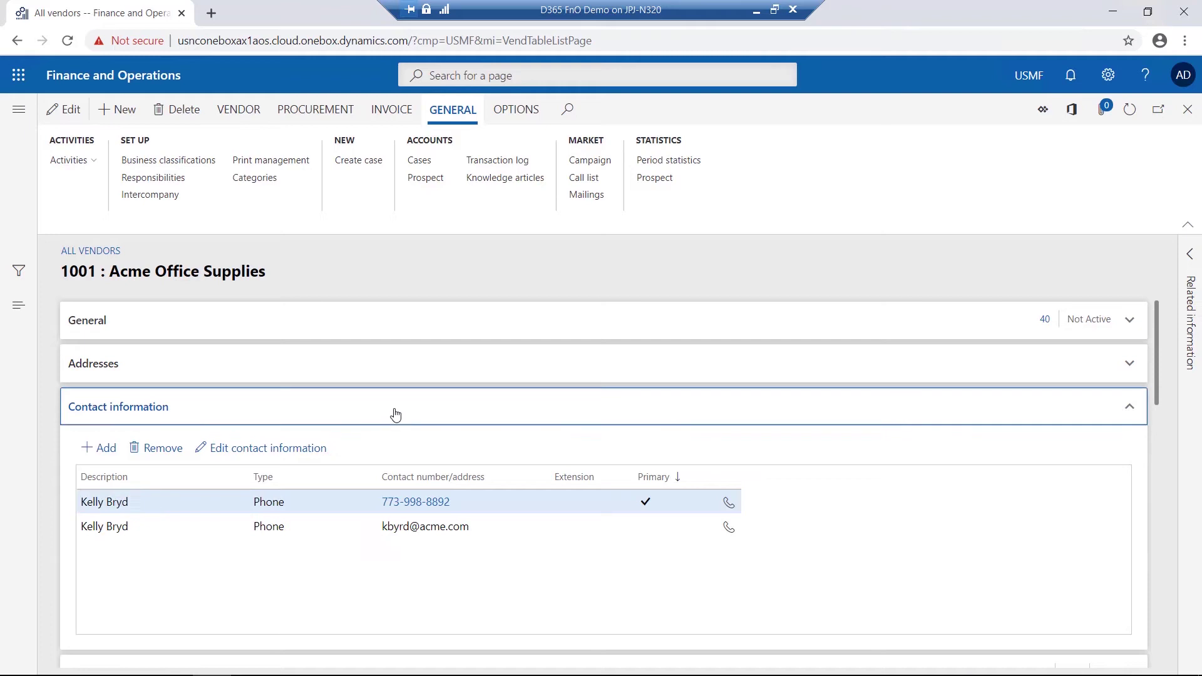
pyautogui.click(378, 456)
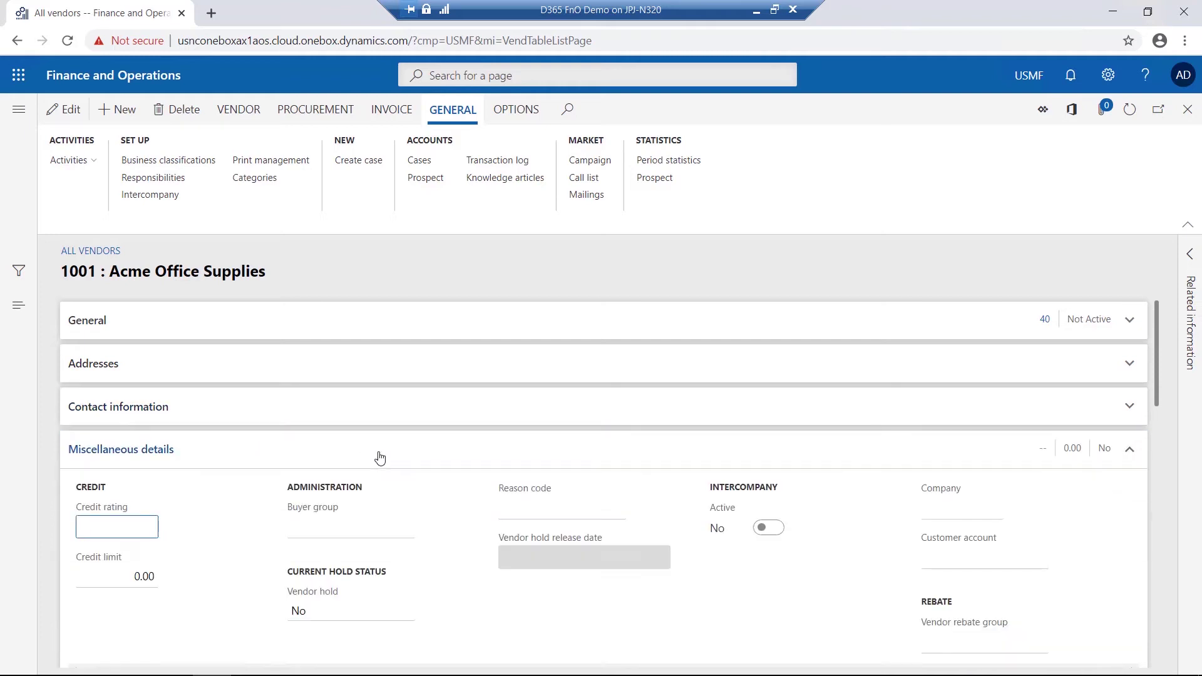
# Step: Collapse Miscellaneous details and review the Vendor profile and Purchasing demographics sections
pyautogui.click(381, 456)
pyautogui.click(382, 494)
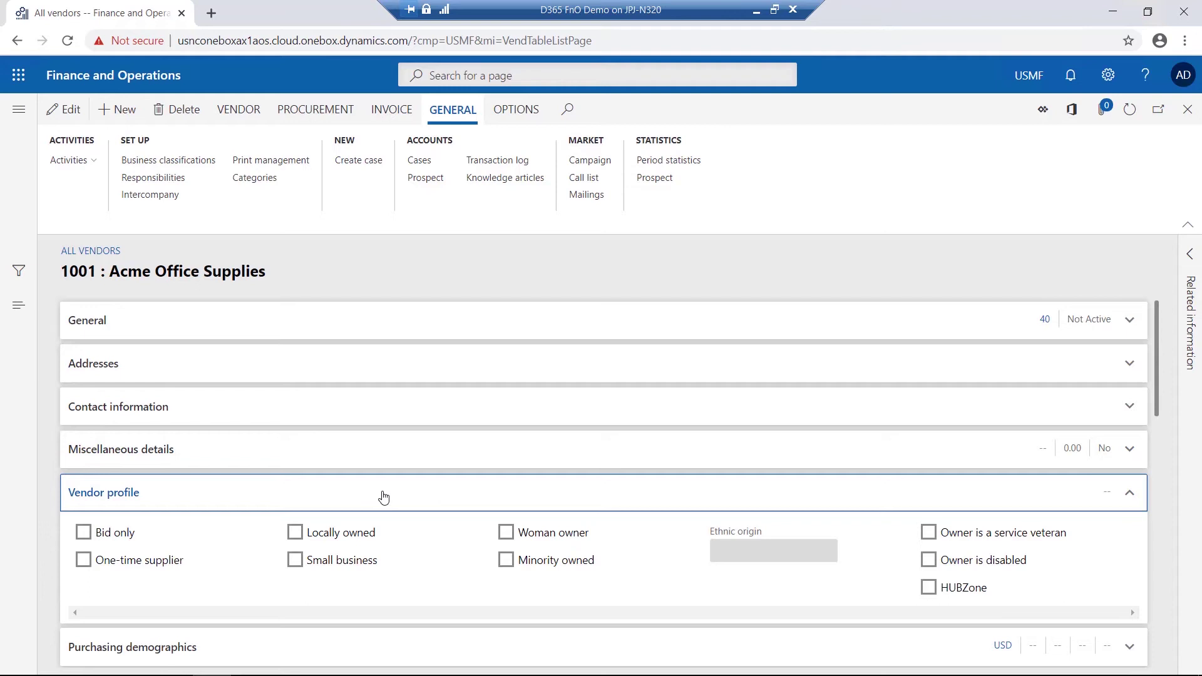
pyautogui.click(383, 497)
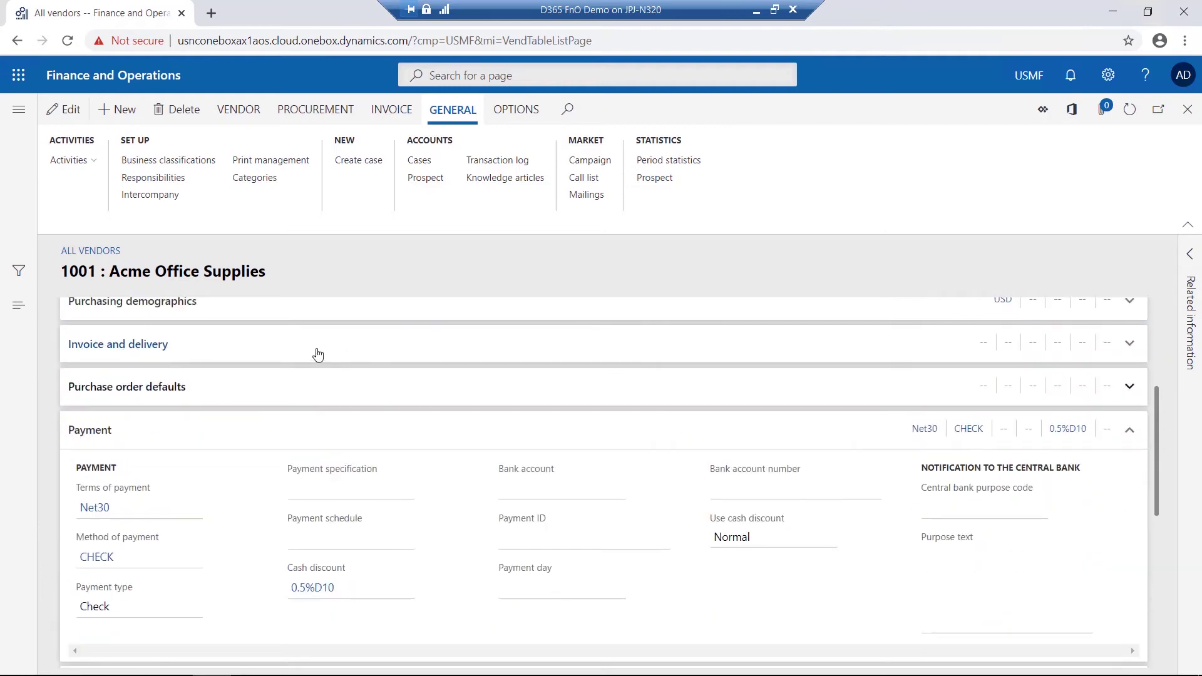
pyautogui.scroll(1, 341, 368)
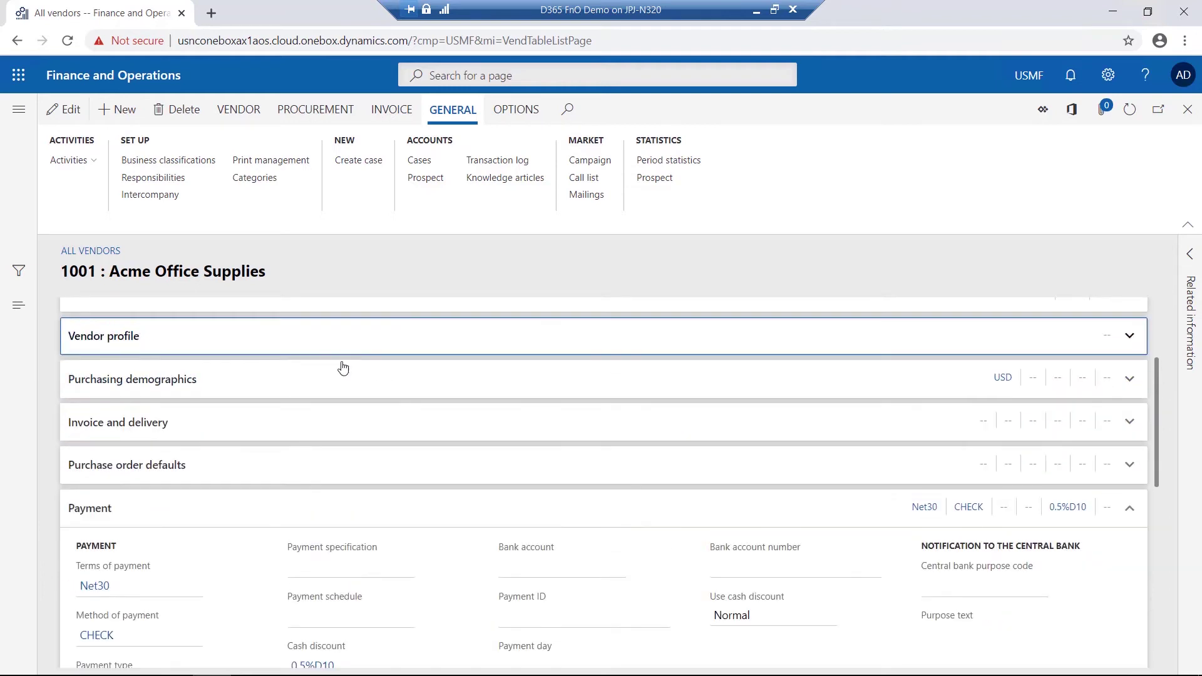
pyautogui.click(322, 383)
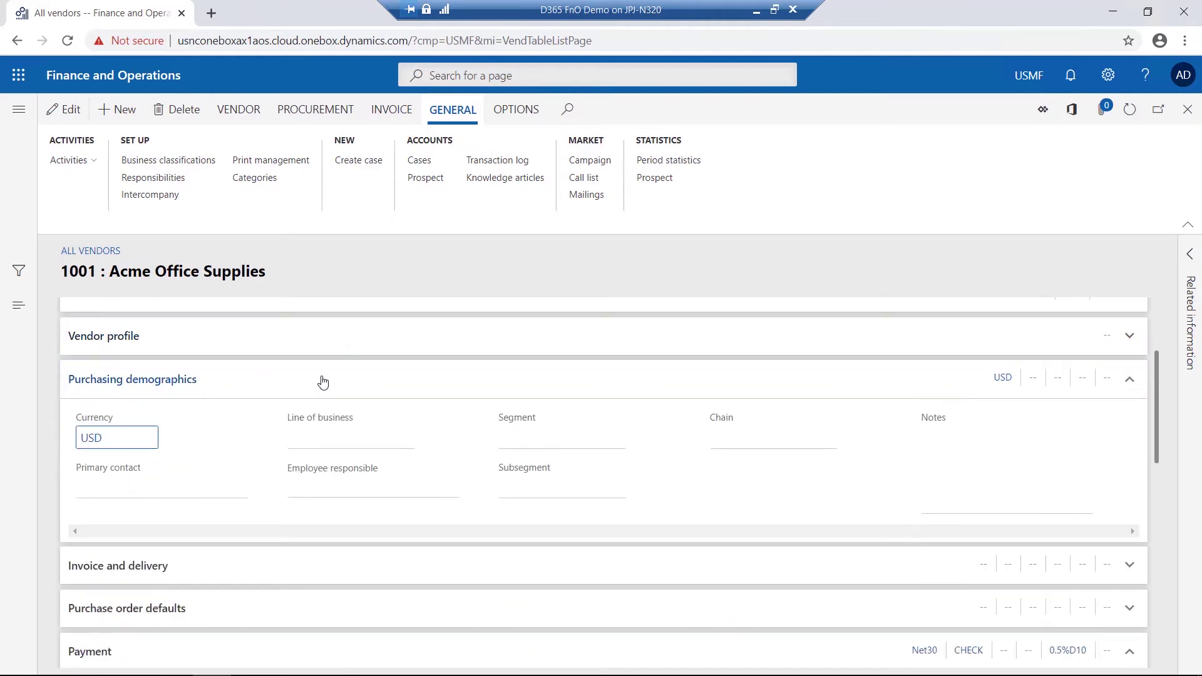
pyautogui.click(324, 382)
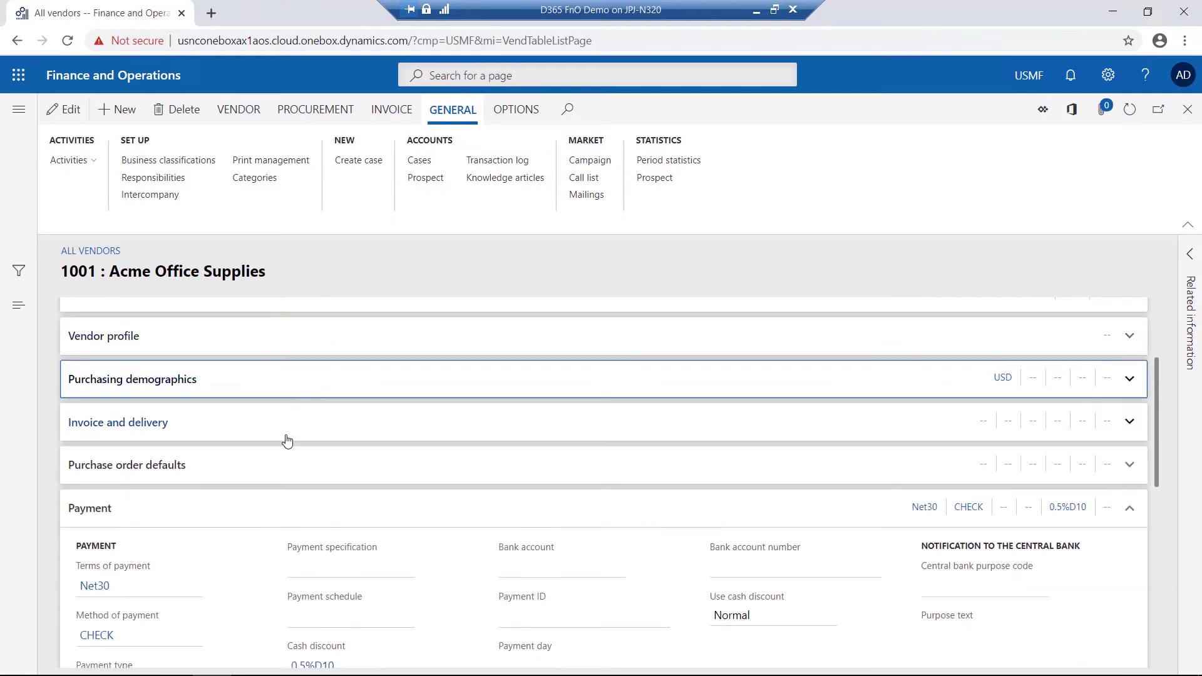
# Step: Review Invoice and delivery and Purchase order defaults, then reveal Financial dimensions (BusinessUnit 001 – Home)
pyautogui.click(290, 430)
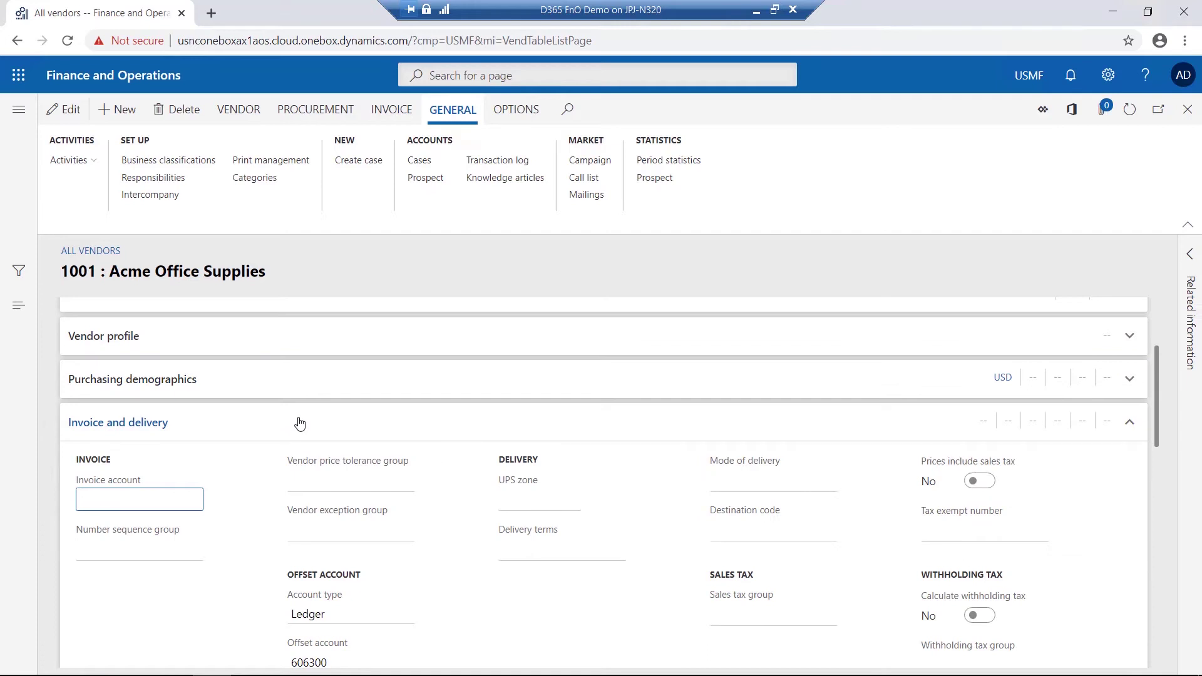
pyautogui.click(300, 424)
pyautogui.click(294, 469)
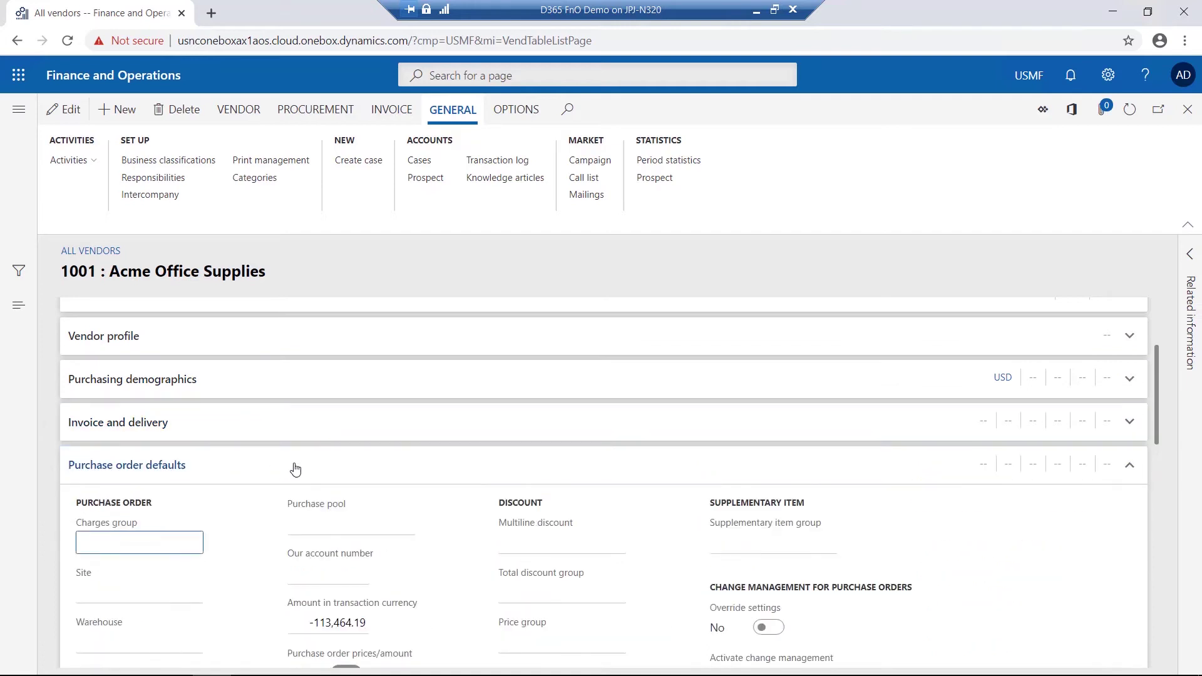
pyautogui.click(295, 469)
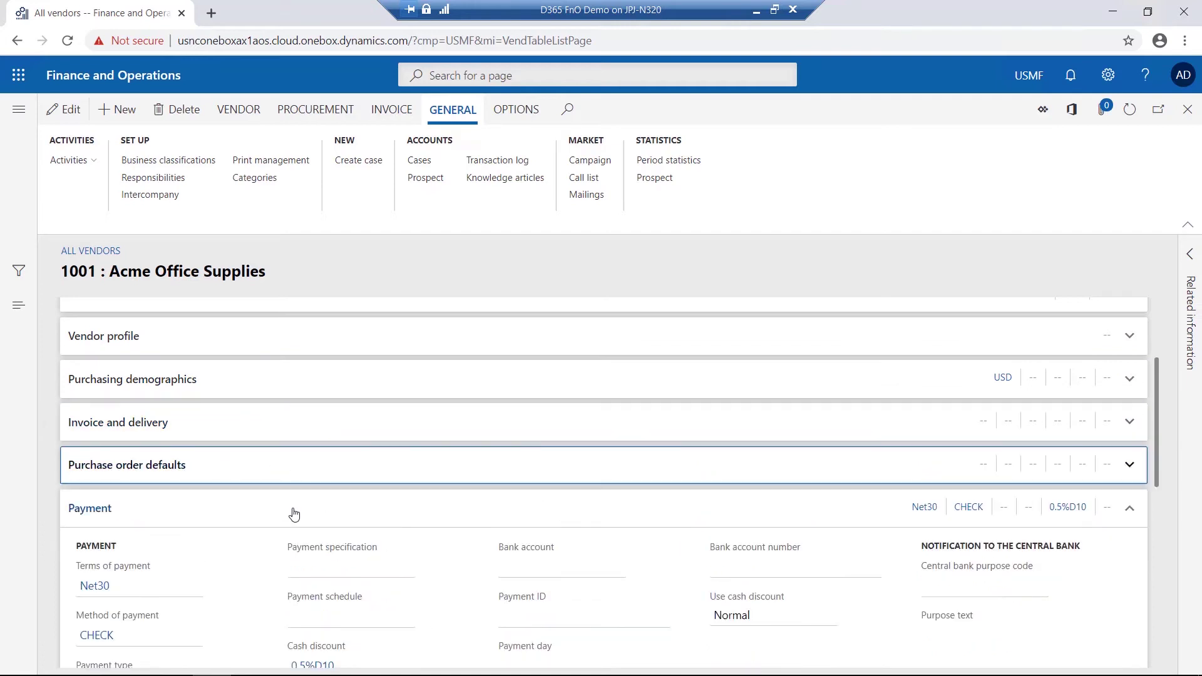
pyautogui.click(243, 360)
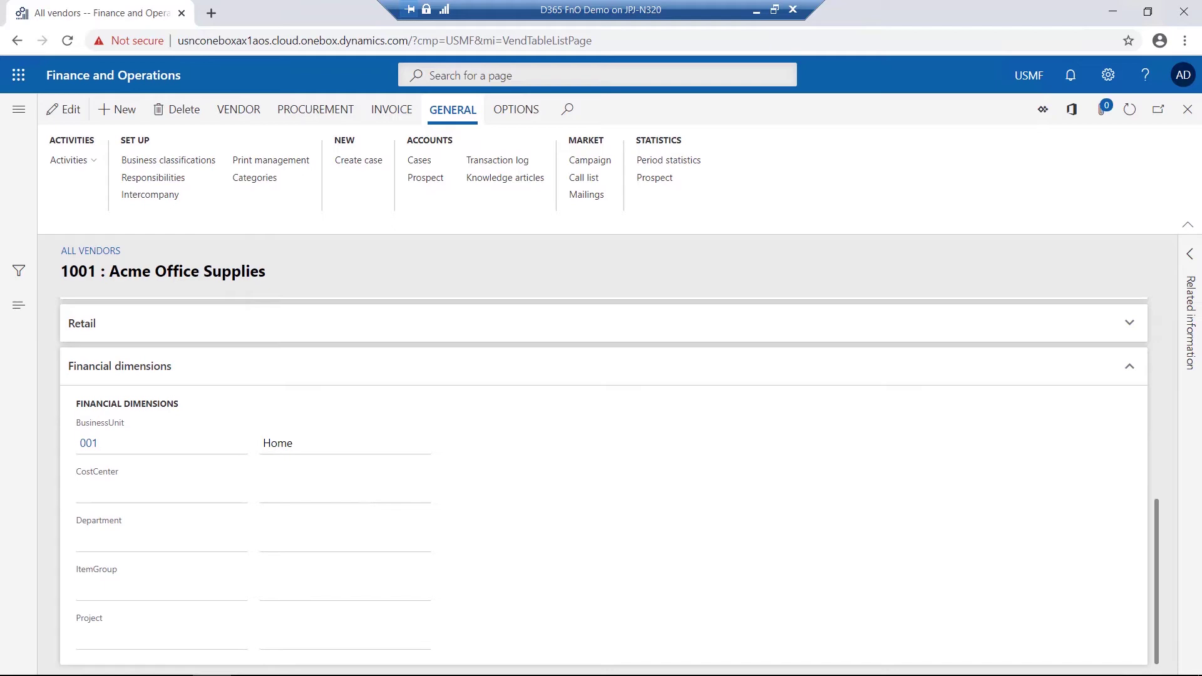
# Step: Collapse Financial dimensions and show the VENDOR maintenance and transaction actions
pyautogui.click(744, 376)
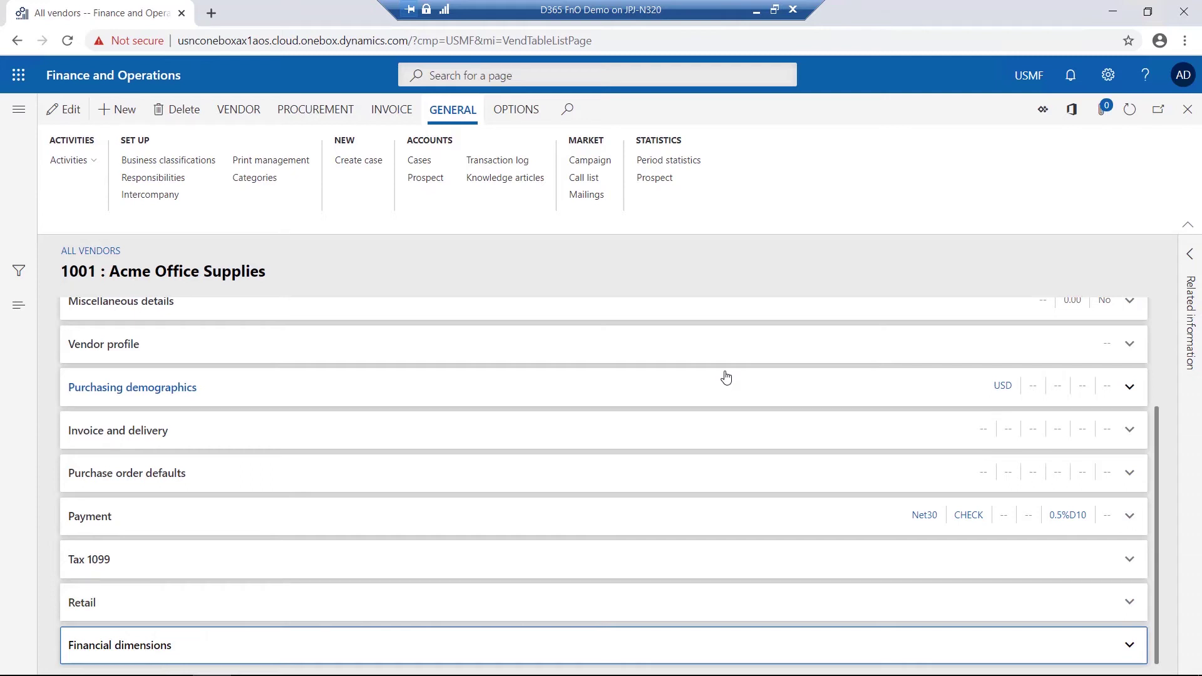
pyautogui.click(238, 112)
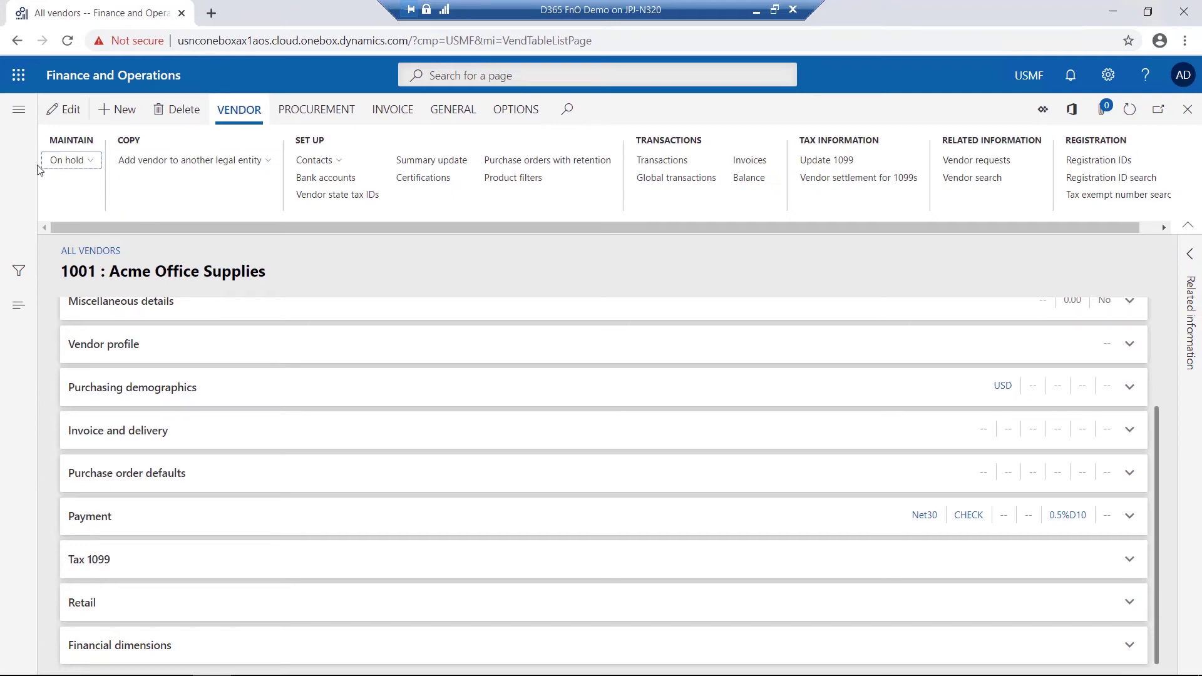
# Step: Dismiss the Change vendor status options unchanged and show the PROCUREMENT actions
pyautogui.click(88, 161)
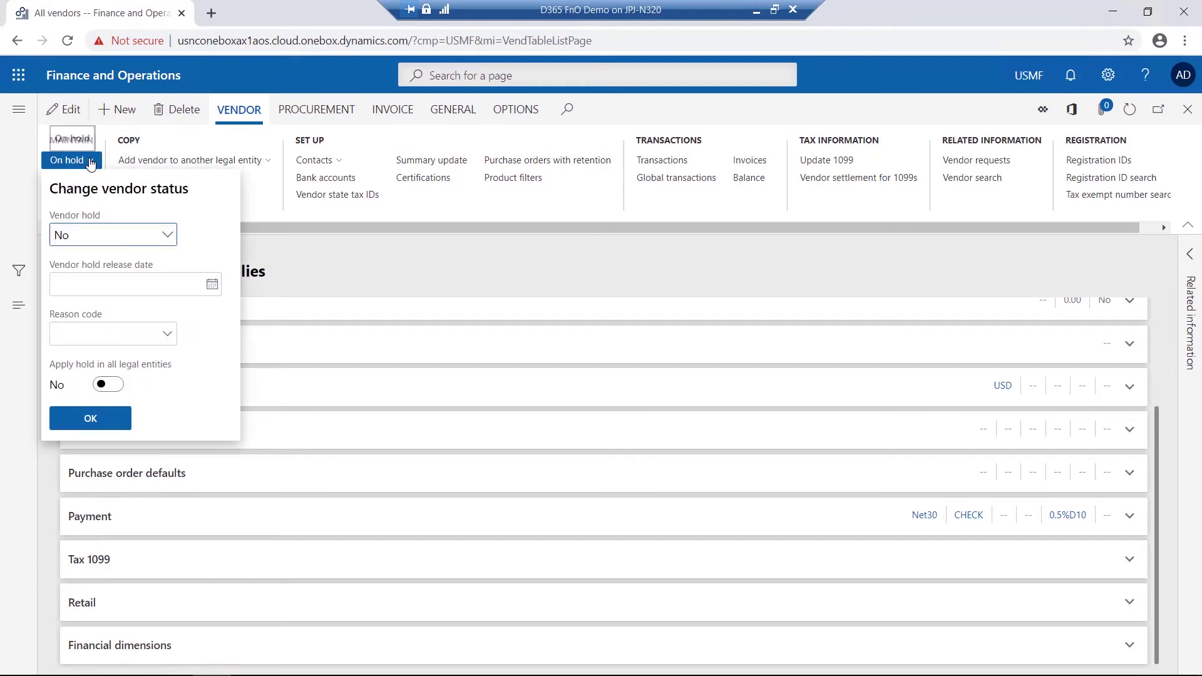
pyautogui.click(355, 256)
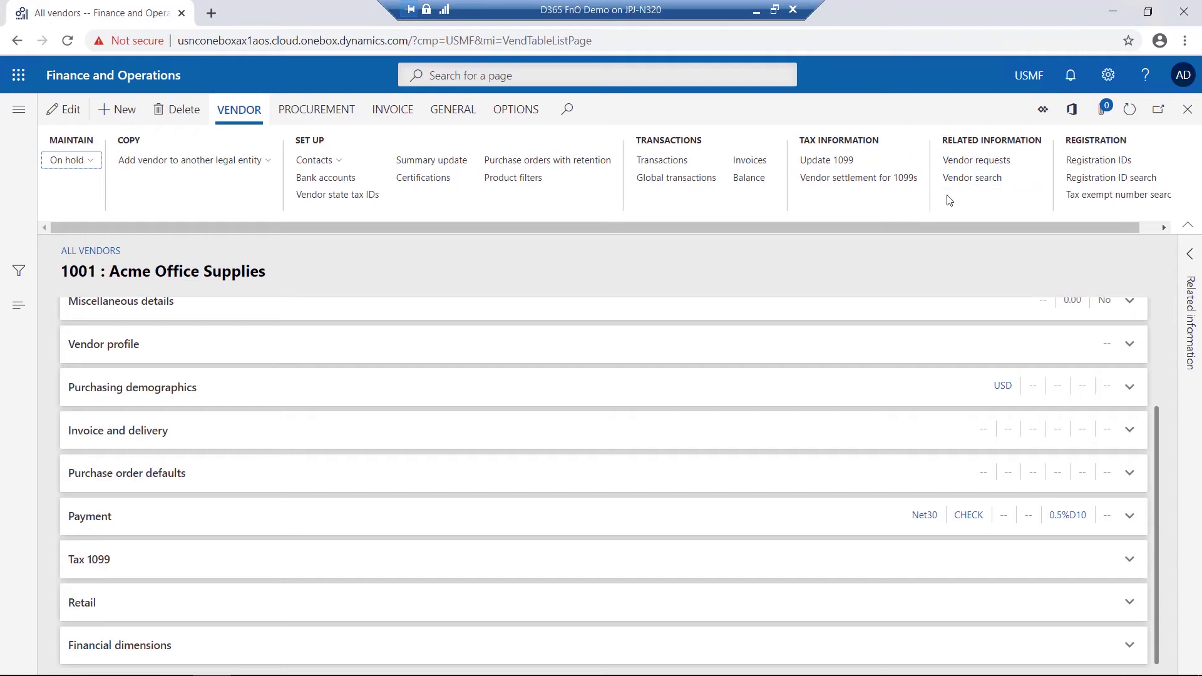
pyautogui.click(308, 113)
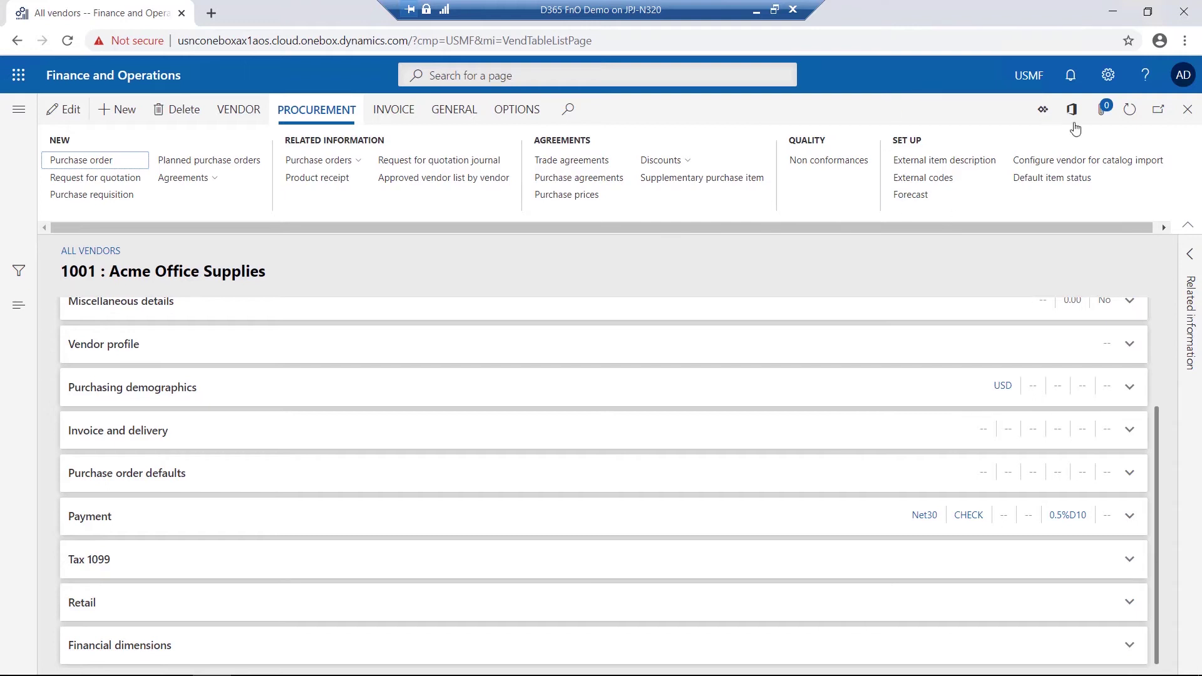
# Step: Review the INVOICE actions, then the GENERAL actions like print management and cases
pyautogui.click(401, 112)
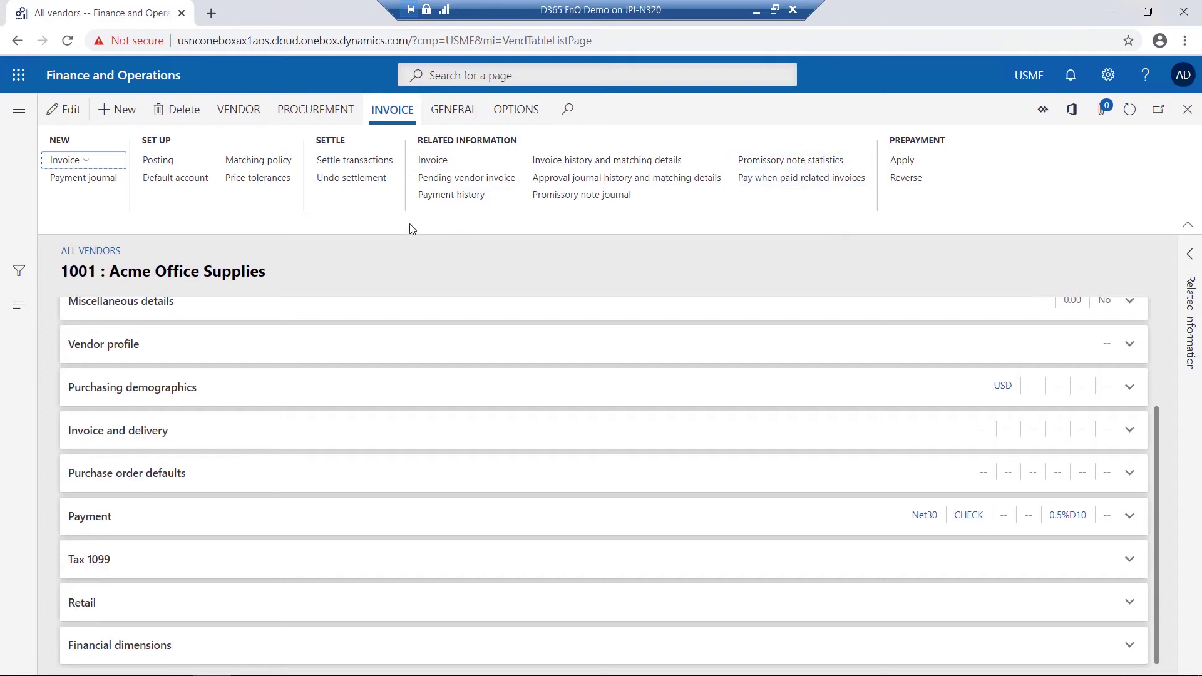
pyautogui.click(453, 111)
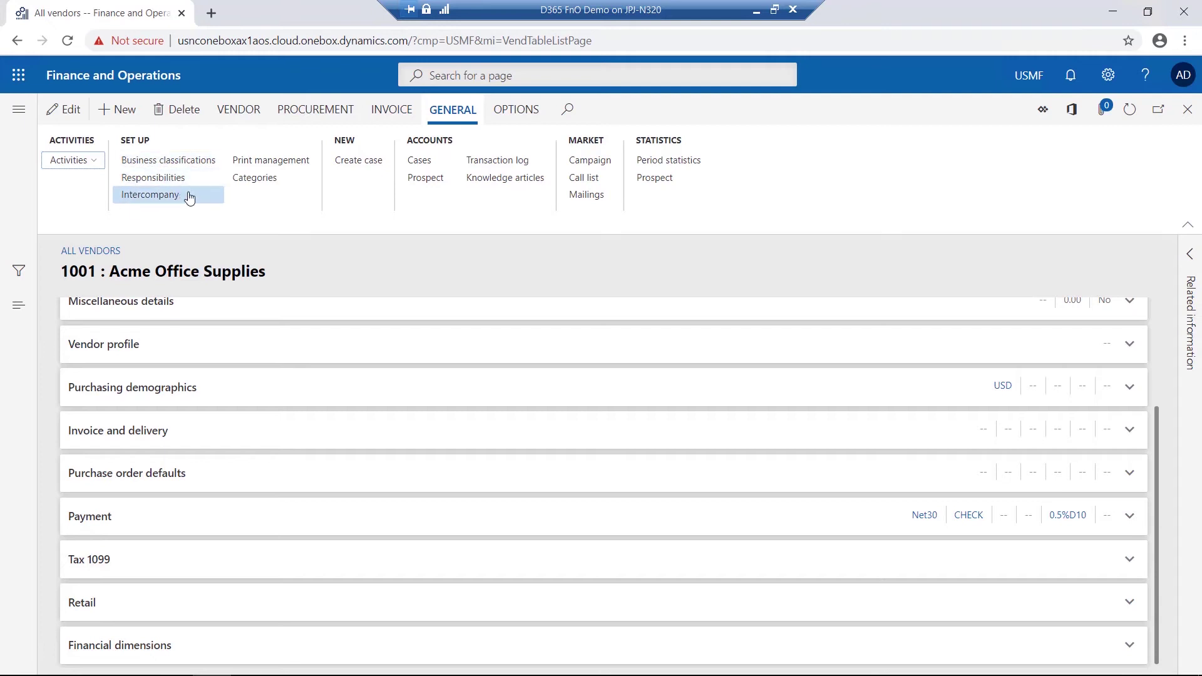
pyautogui.moveTo(187, 194); pyautogui.dragTo(253, 215)
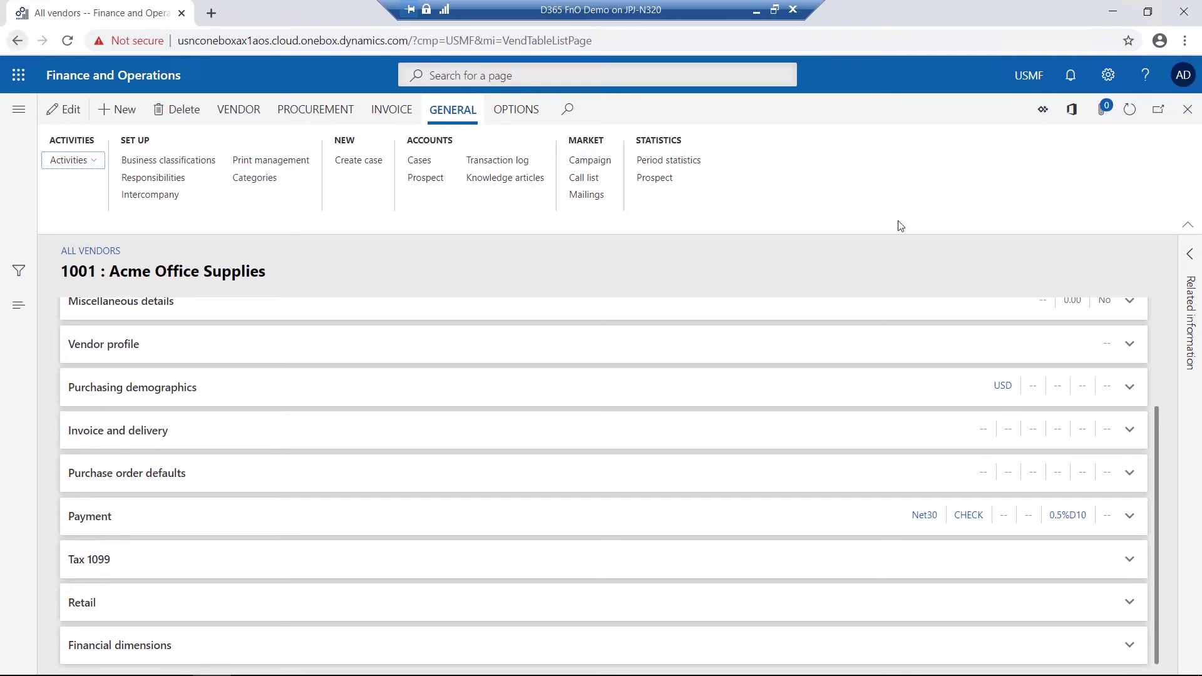
pyautogui.click(896, 188)
# Step: Close the vendor record and list, then bring up the Procurement and sourcing module menu
pyautogui.click(1189, 116)
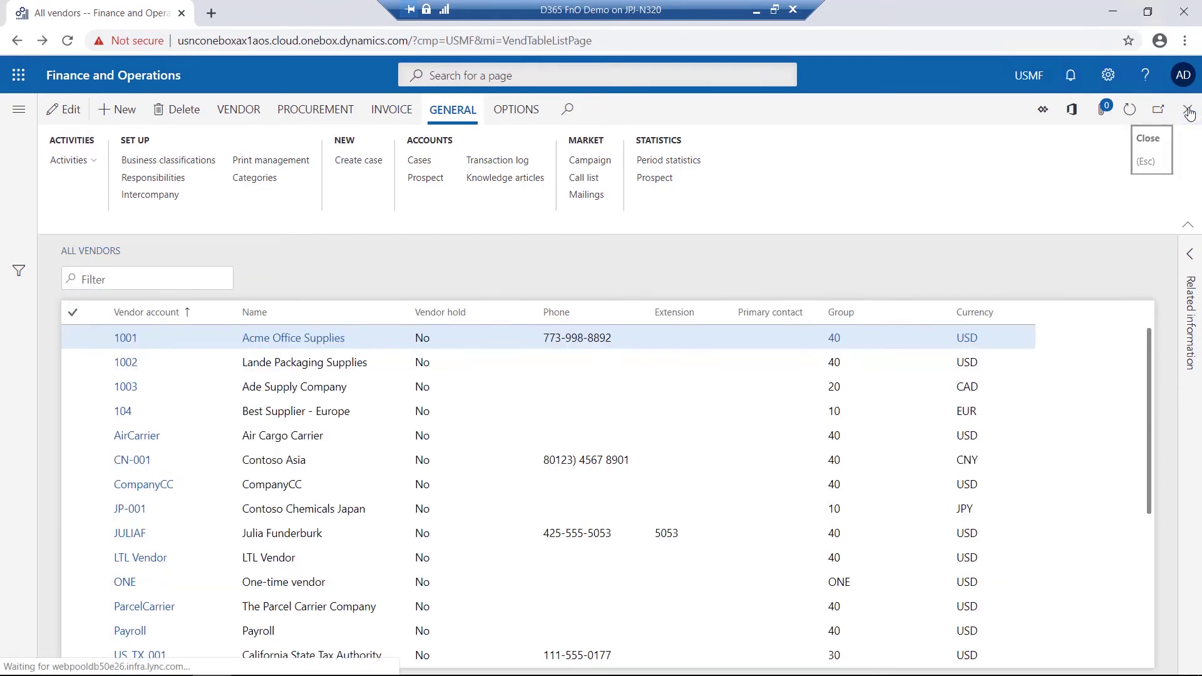
pyautogui.click(1188, 112)
pyautogui.click(18, 109)
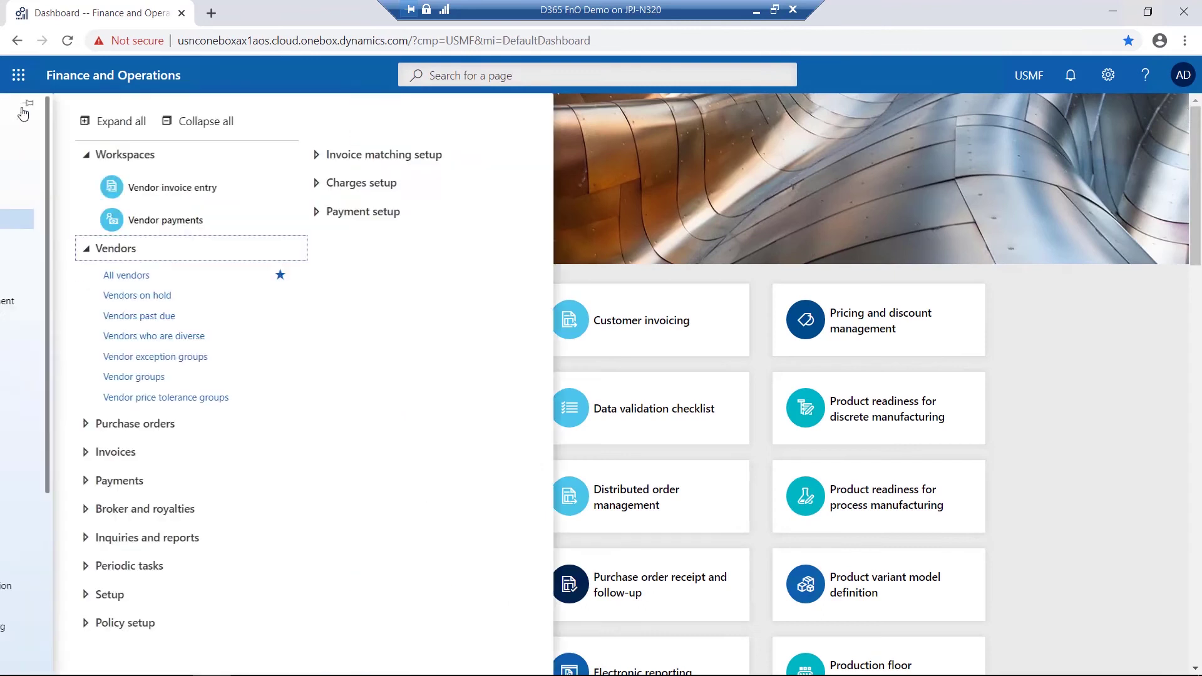
pyautogui.scroll(-2, 109, 556)
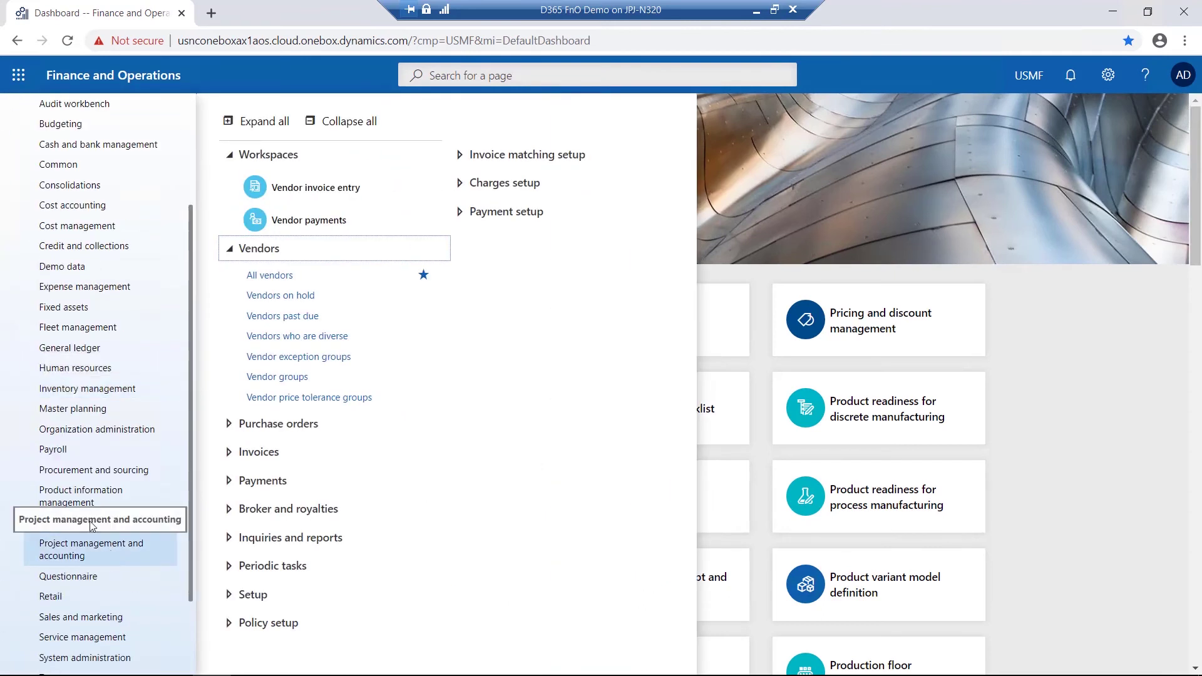
pyautogui.click(89, 471)
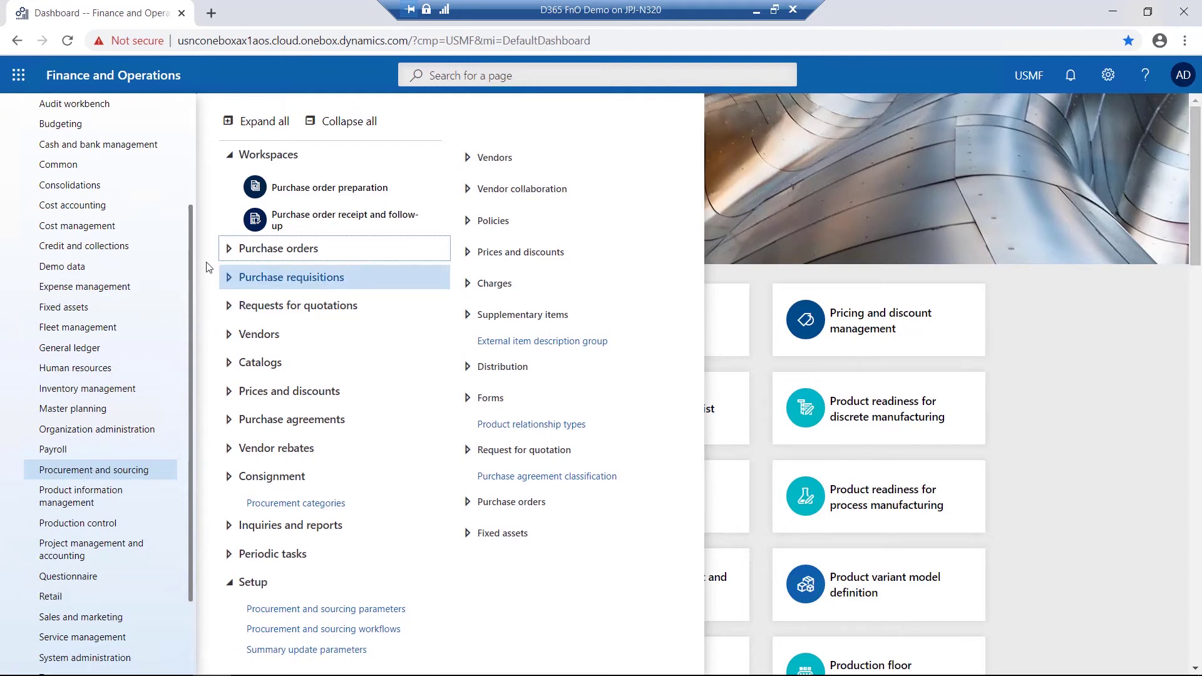
# Step: Expand and collapse the Purchase orders, Purchase requisitions and Requests for quotations groups
pyautogui.click(229, 250)
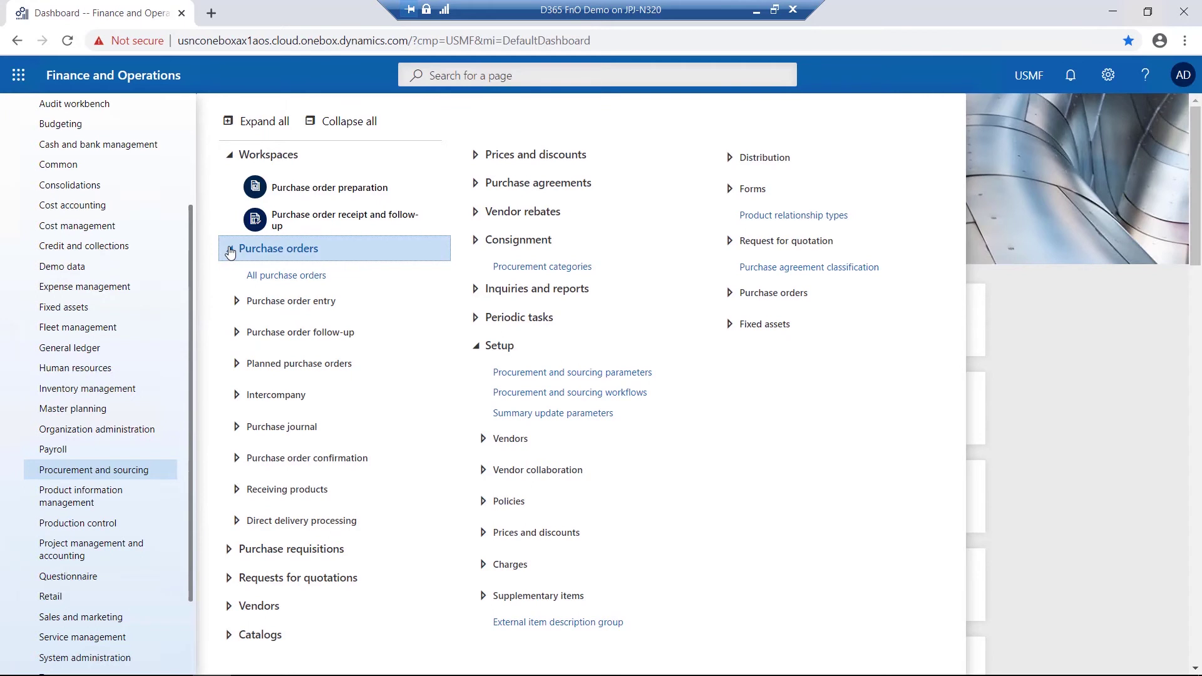
pyautogui.click(230, 249)
pyautogui.click(229, 283)
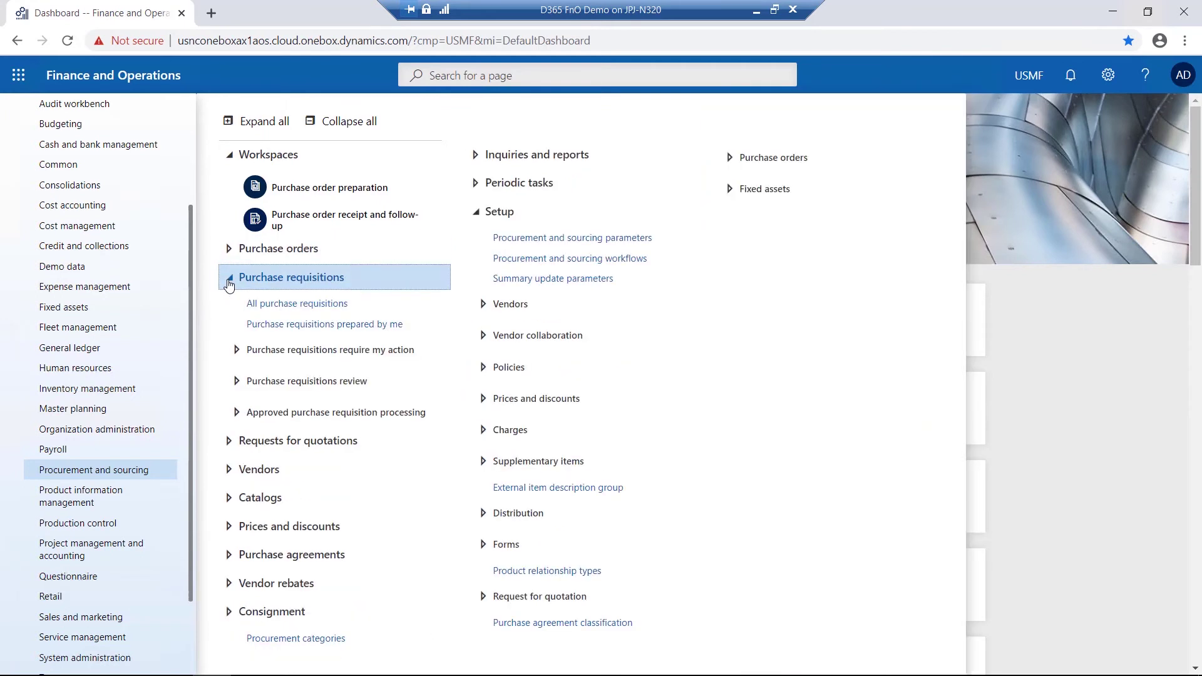
pyautogui.click(230, 284)
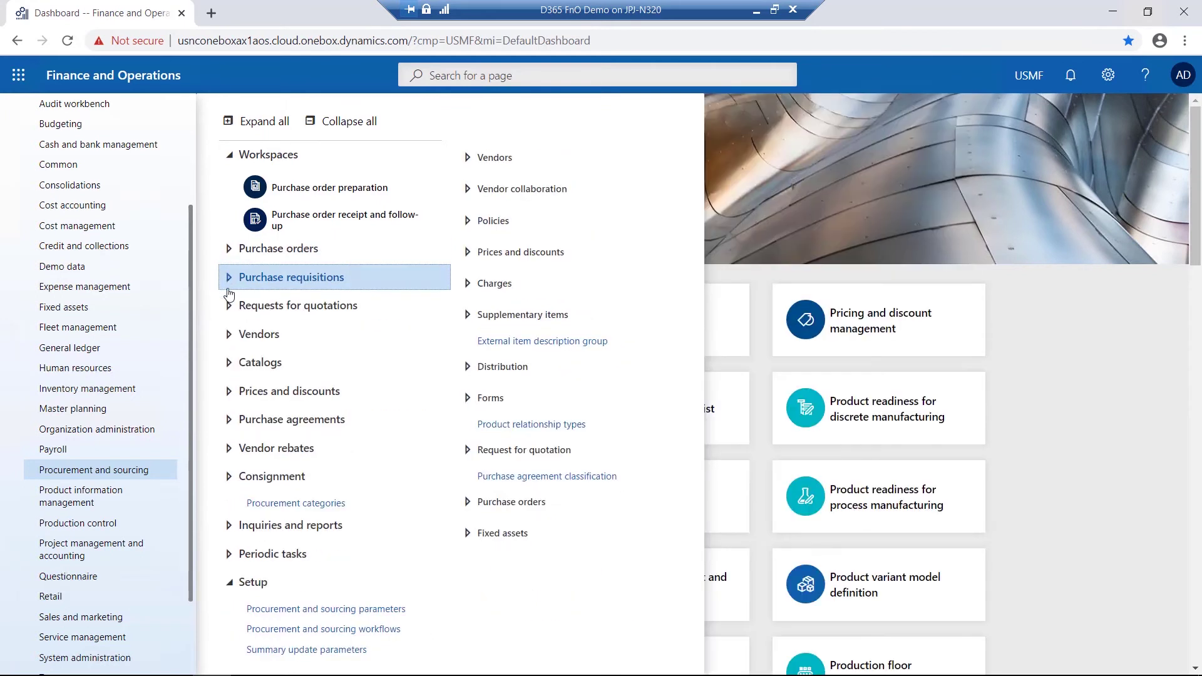
pyautogui.click(231, 307)
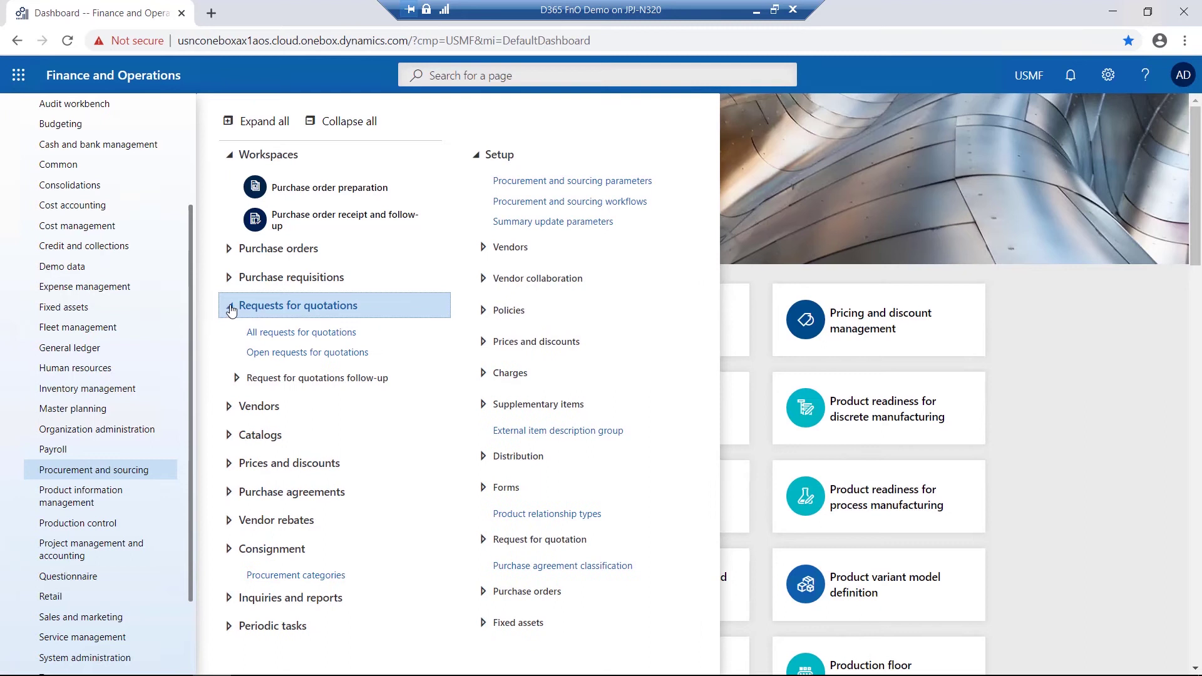
pyautogui.click(231, 307)
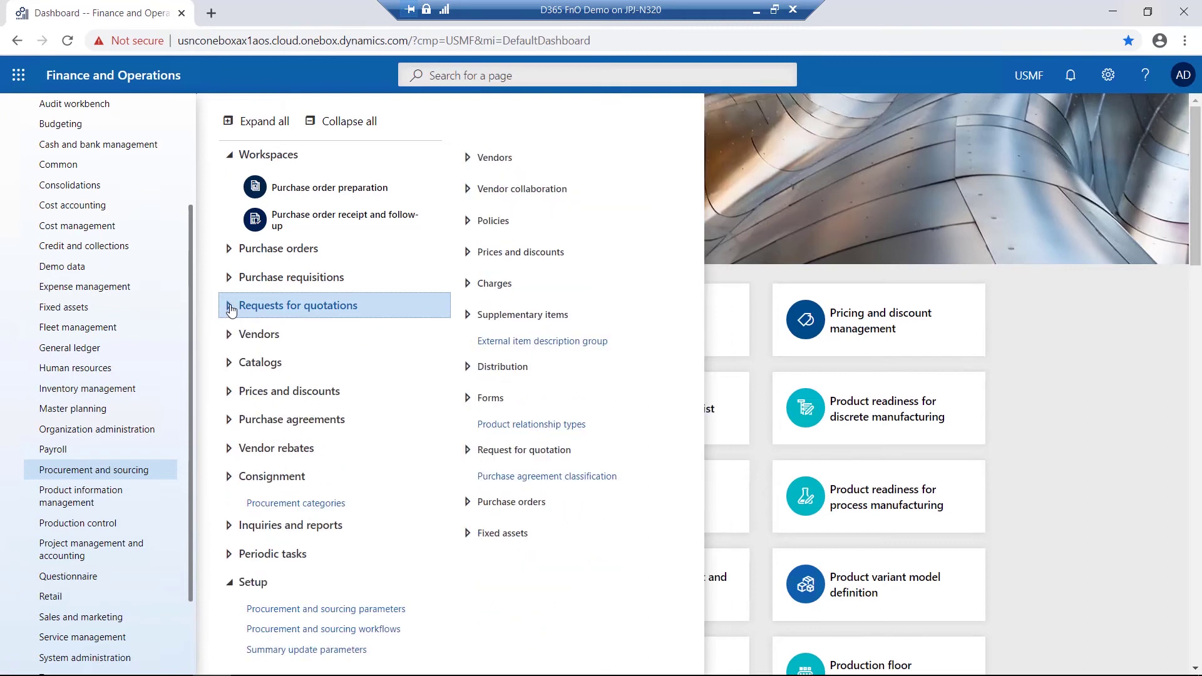
# Step: Toggle the Vendors group, then expand Inquiries and reports and Purchase orders
pyautogui.click(229, 338)
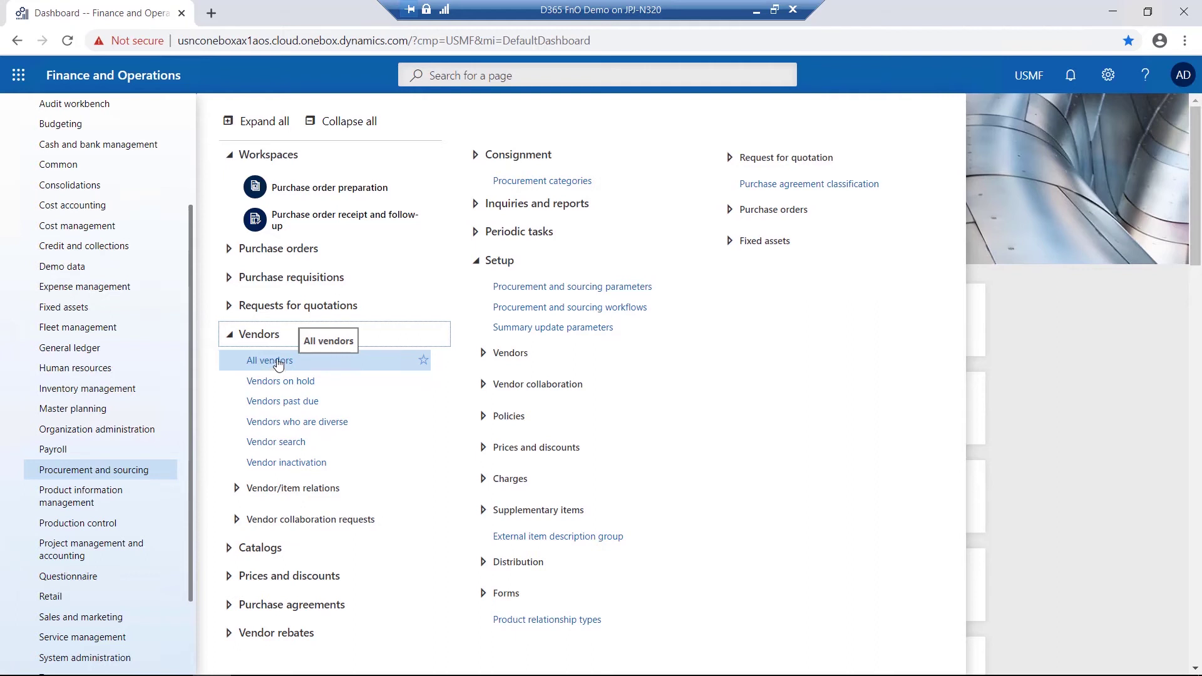
pyautogui.click(230, 335)
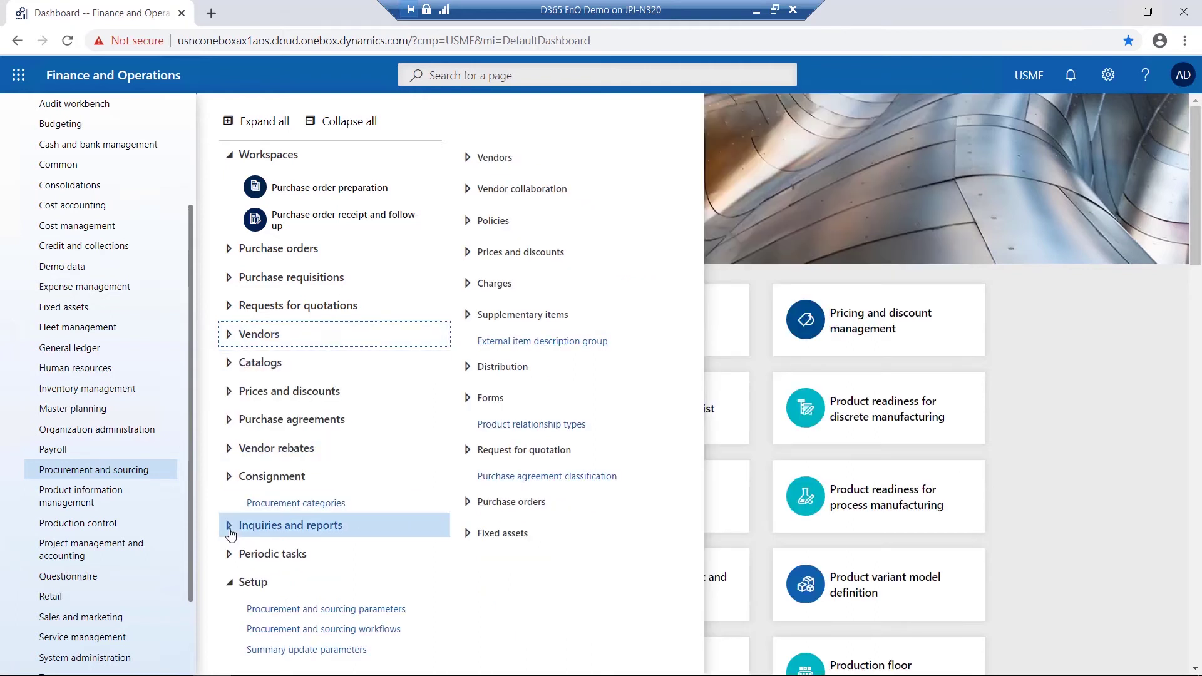
pyautogui.click(229, 526)
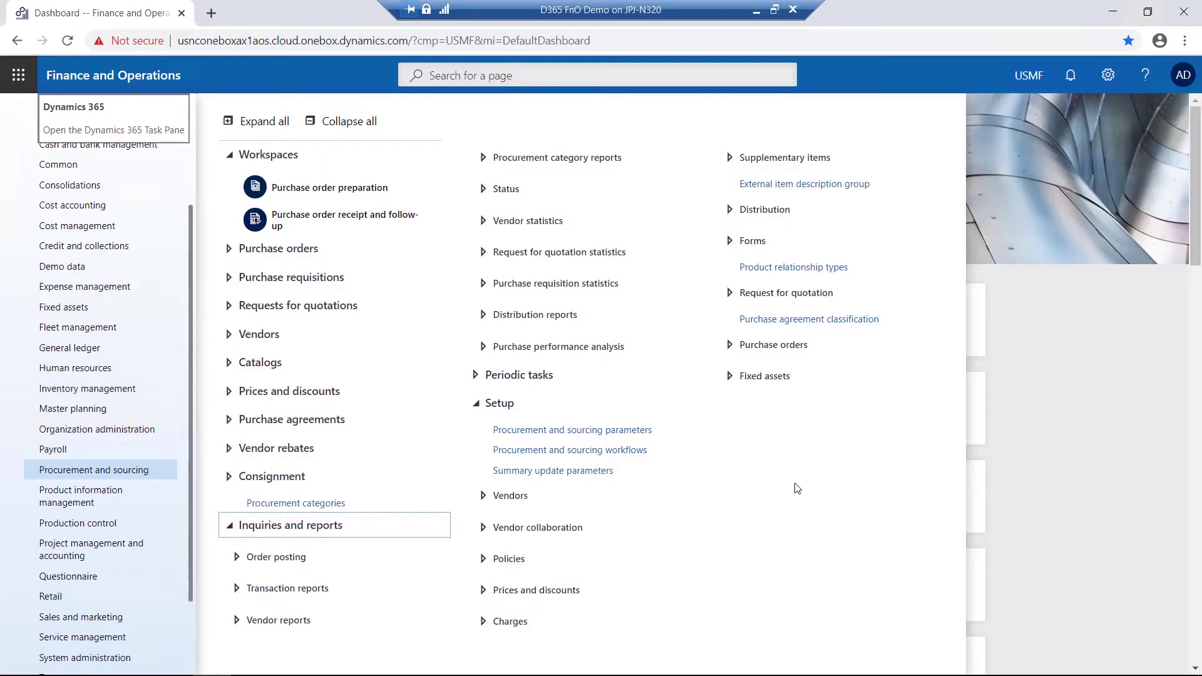
pyautogui.click(230, 251)
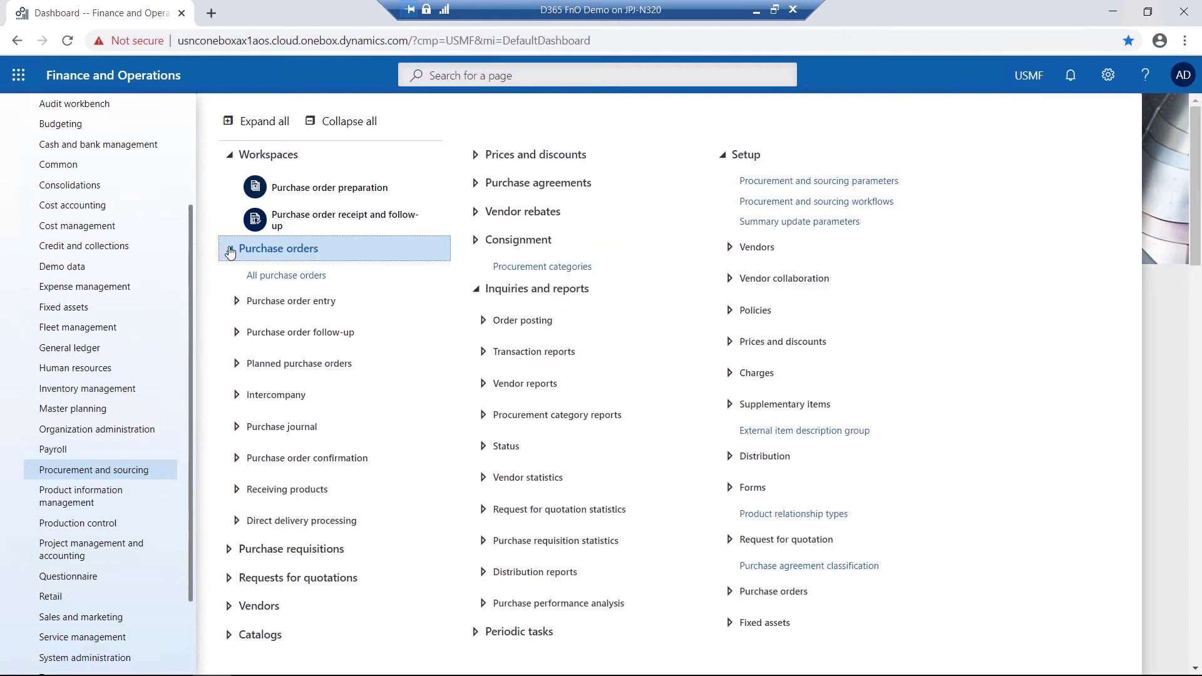
# Step: From All purchase orders, open Acme Office Supplies order PO-00000150 and focus its lines section
pyautogui.click(273, 277)
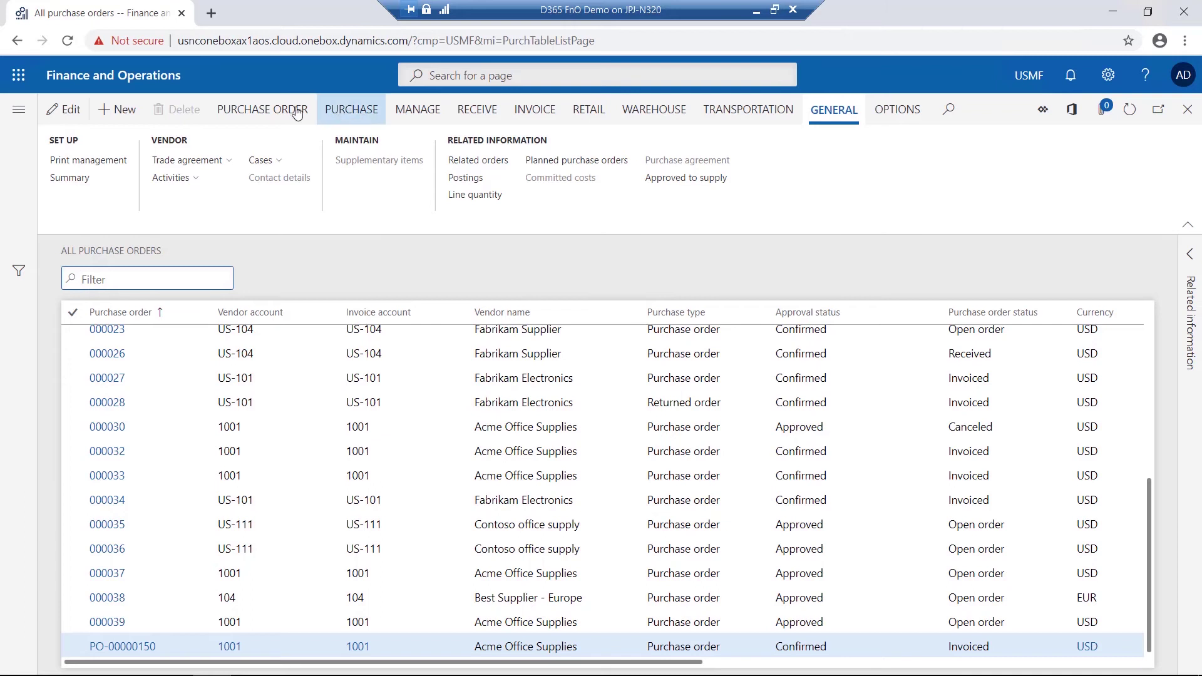
pyautogui.click(262, 110)
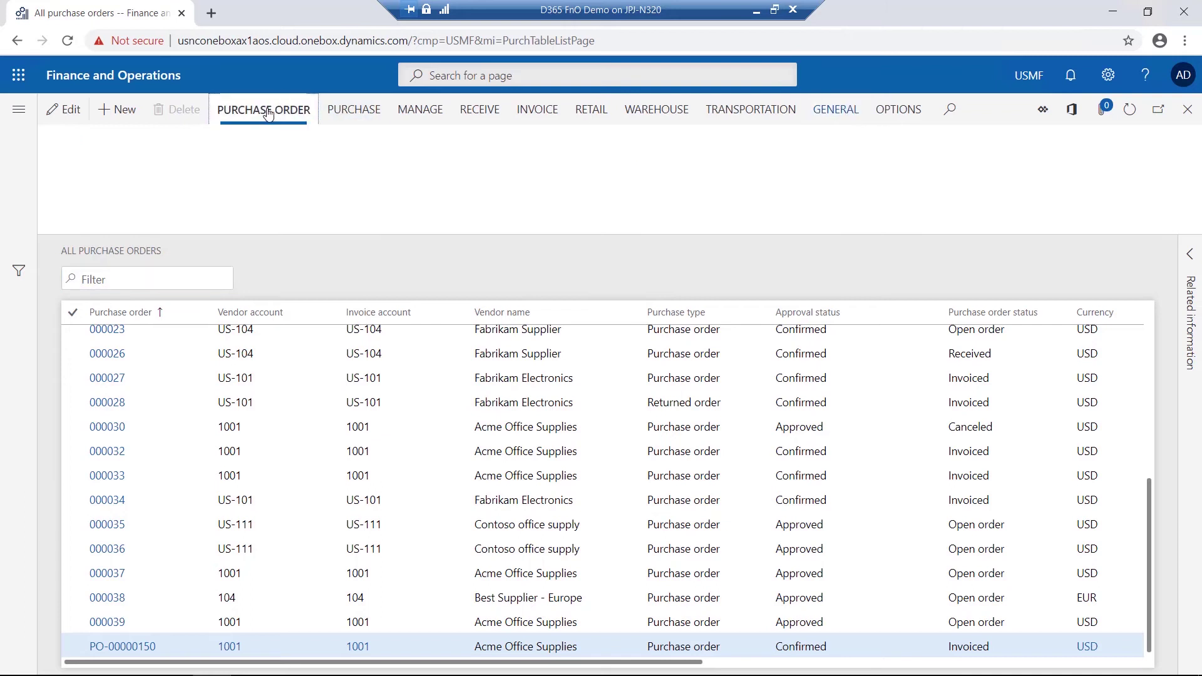
pyautogui.click(129, 647)
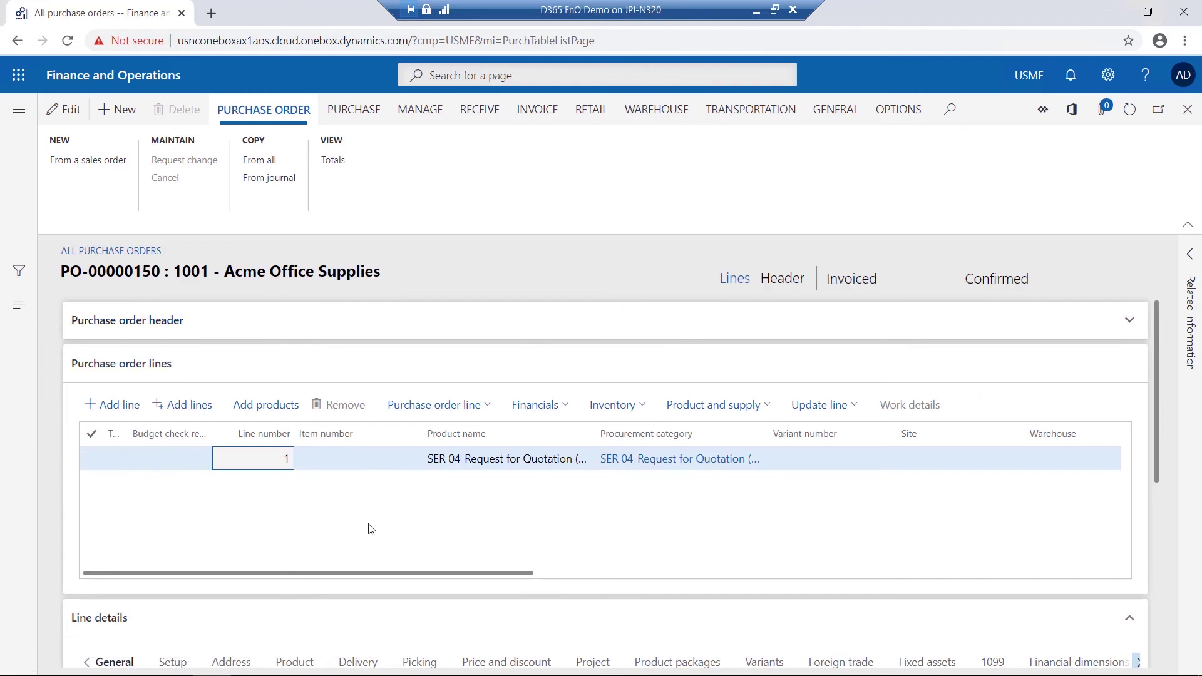
pyautogui.click(358, 374)
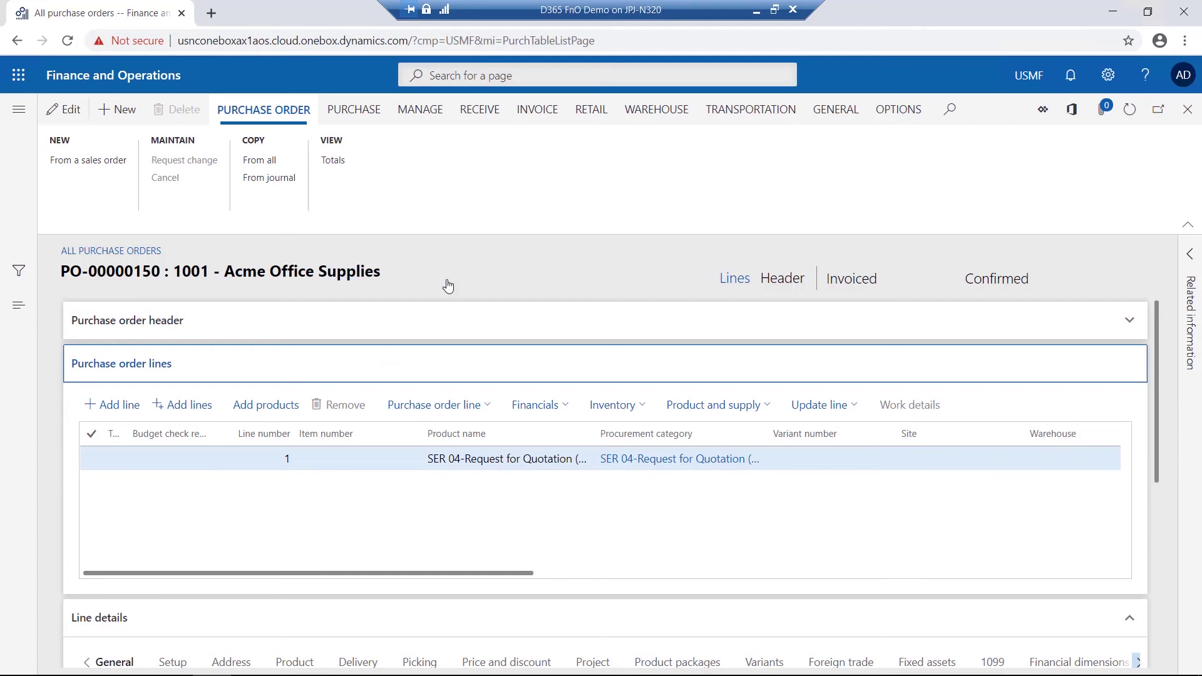
# Step: Review PO-00000150's Purchase, Manage, Receive and Invoice actions, then close the order
pyautogui.click(352, 111)
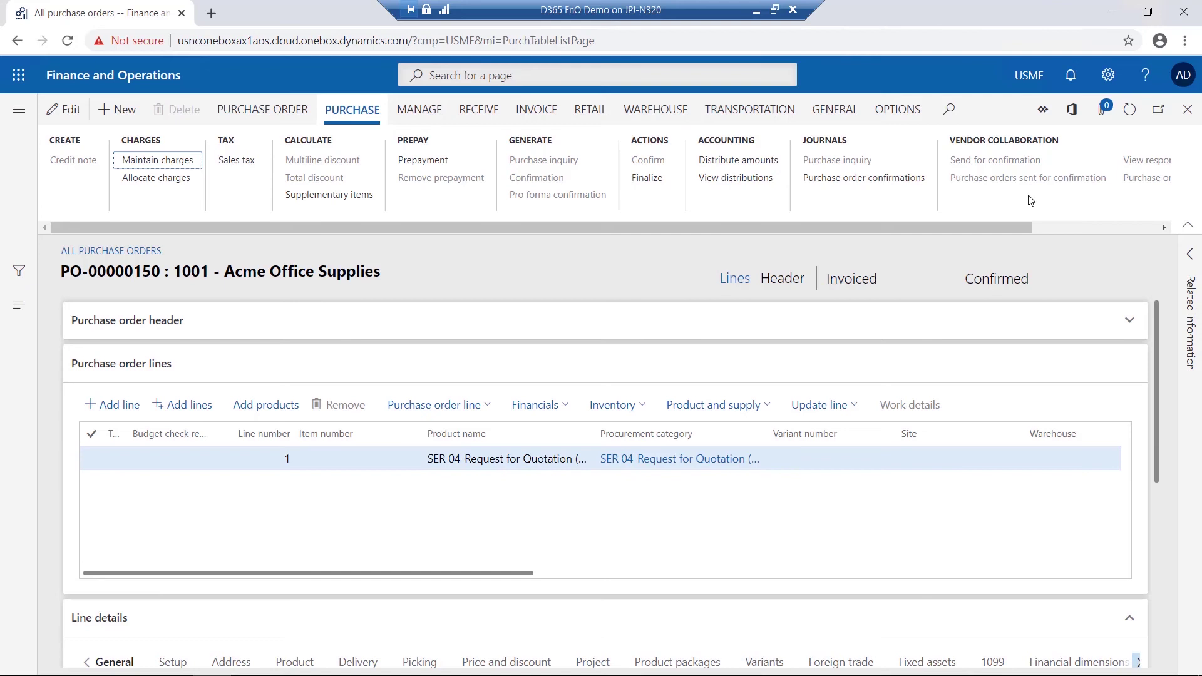
pyautogui.click(419, 108)
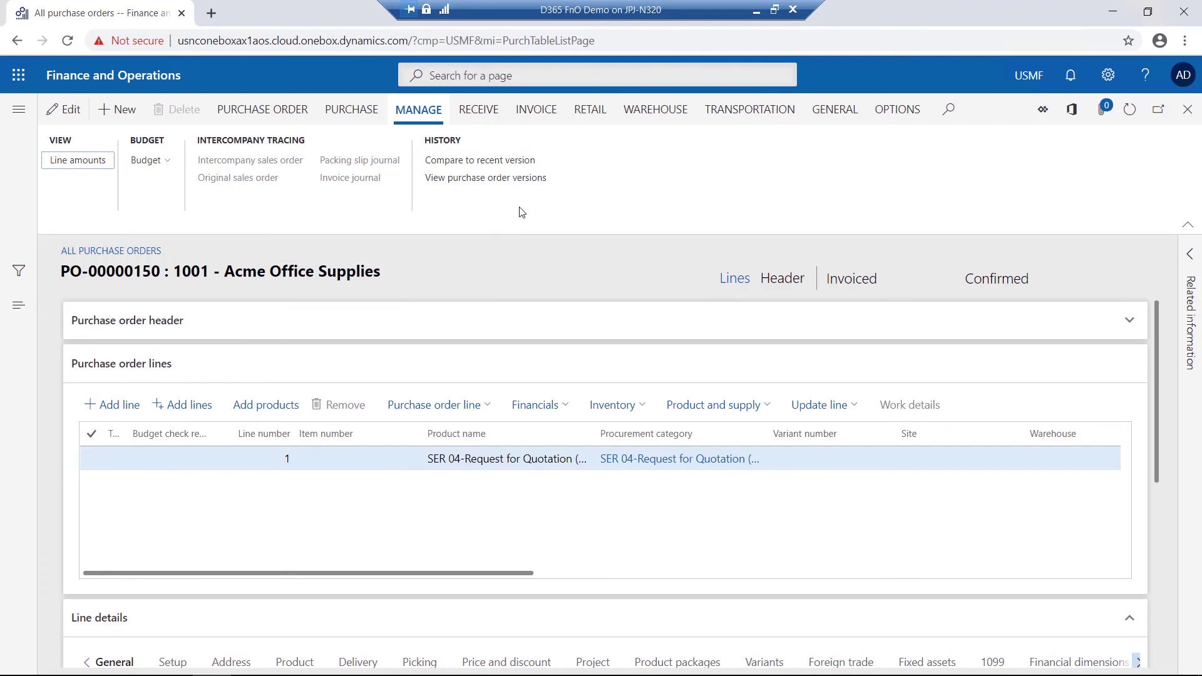
pyautogui.click(479, 110)
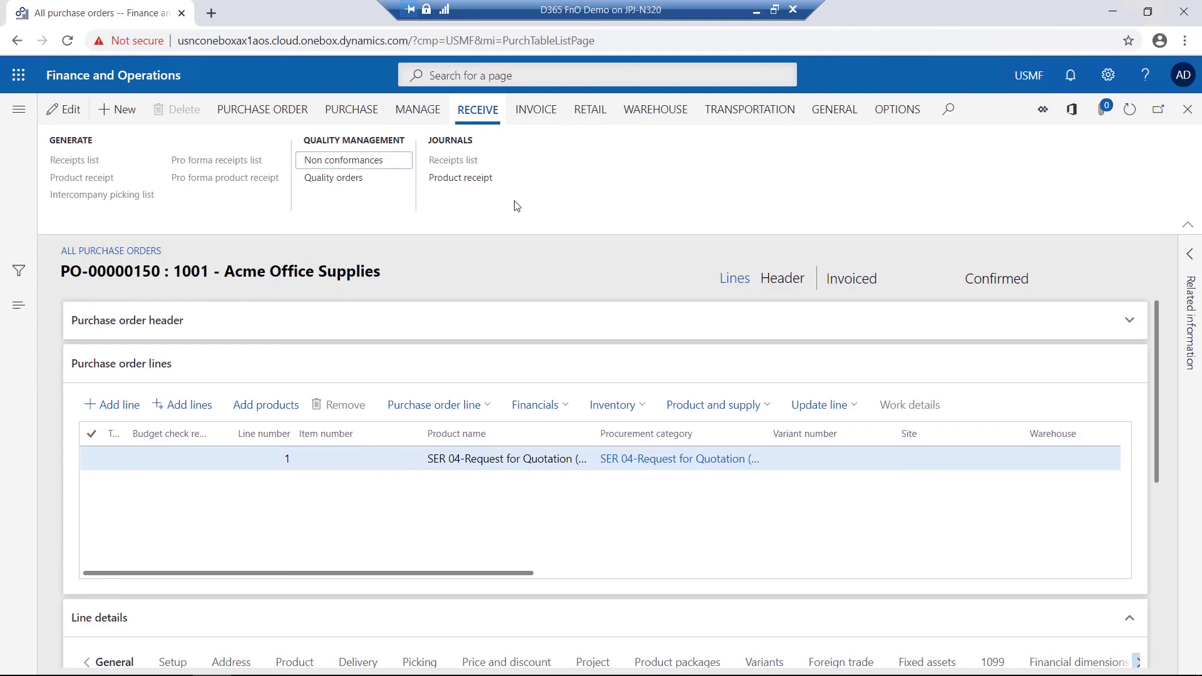
pyautogui.click(536, 110)
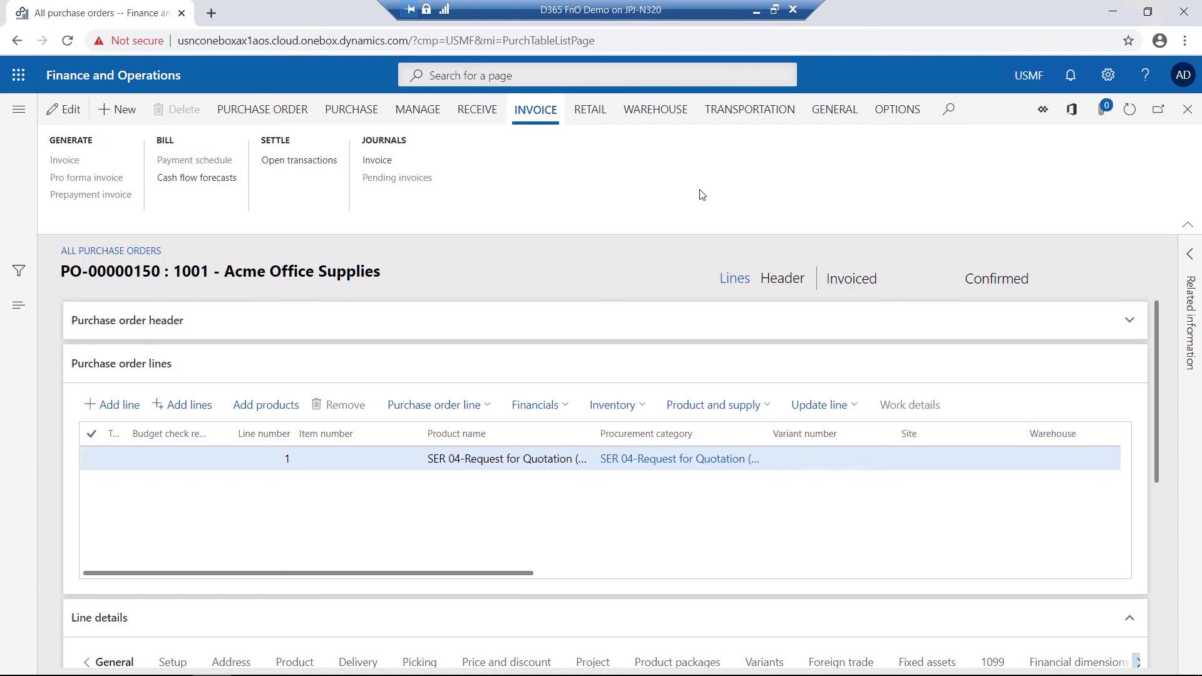
pyautogui.click(1188, 113)
# Step: Close the order list and view Procurement and sourcing workflows with a wider Name column
pyautogui.click(1187, 114)
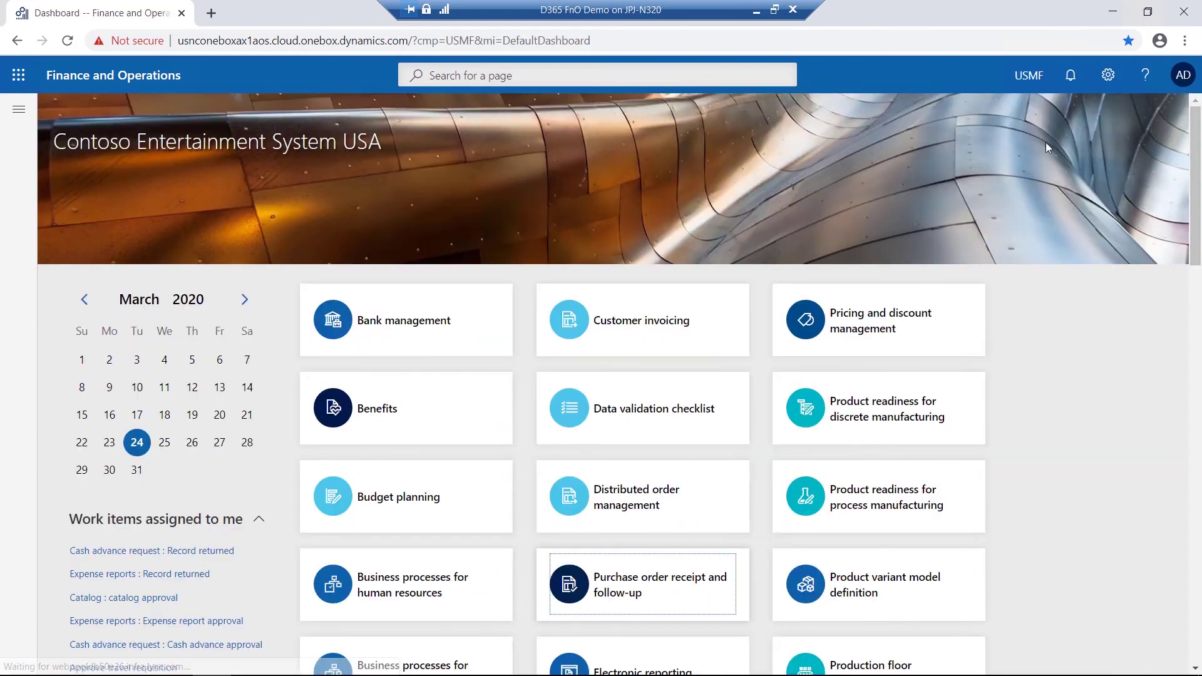
pyautogui.click(19, 112)
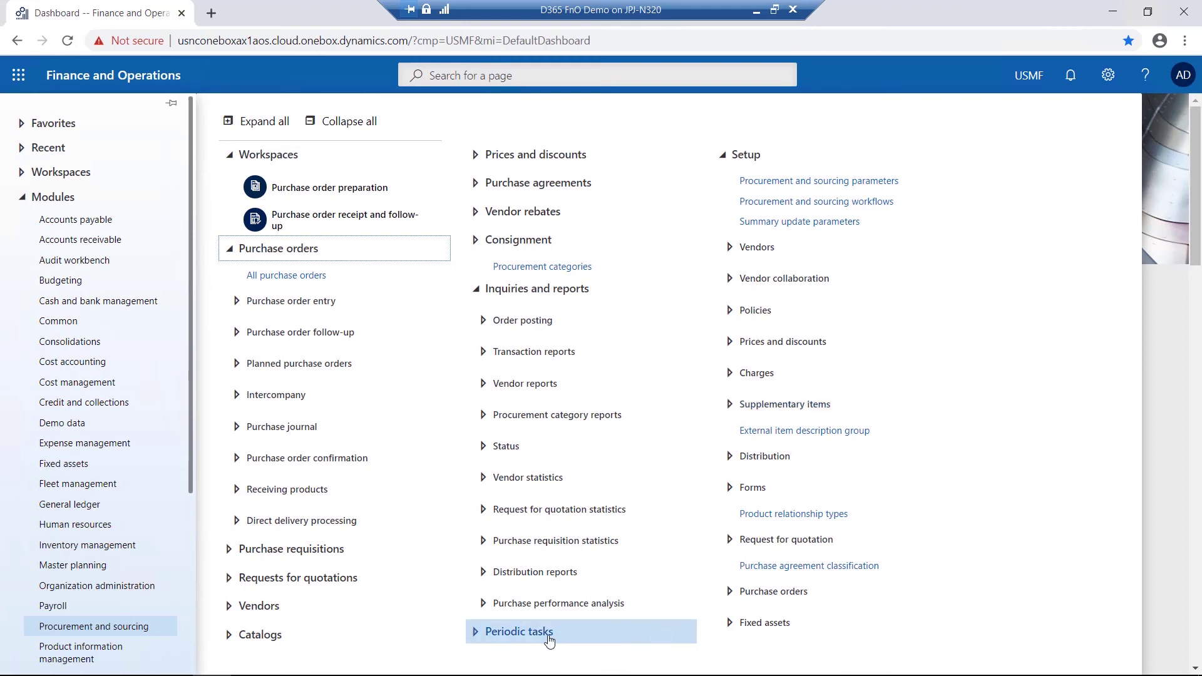
pyautogui.click(807, 202)
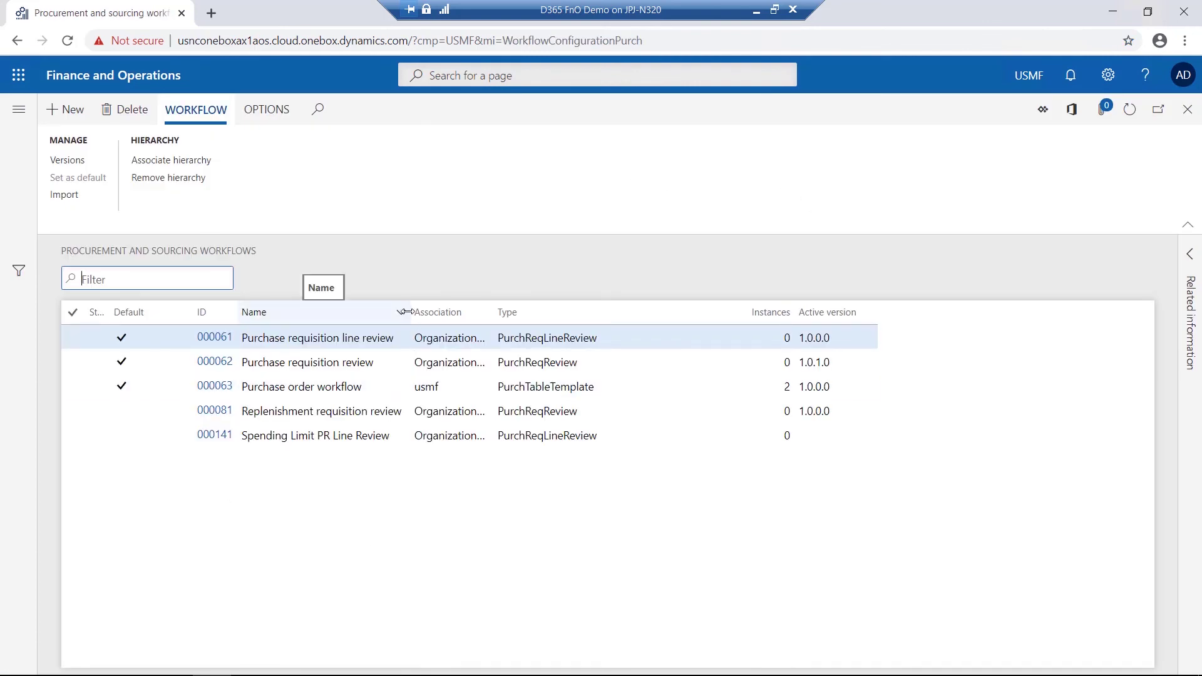
pyautogui.moveTo(411, 312); pyautogui.dragTo(472, 312)
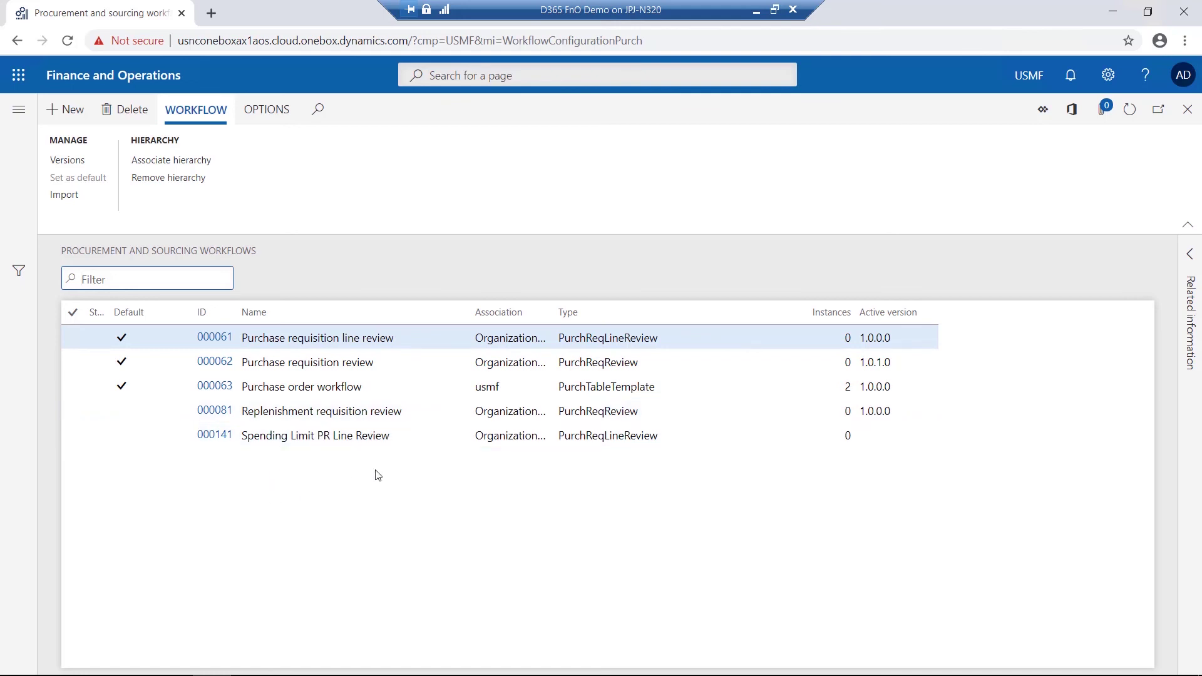
pyautogui.click(103, 82)
# Step: Open Accounts payable workflows under Accounts payable > Setup, showing the Vendor invoice journal workflow
pyautogui.click(19, 109)
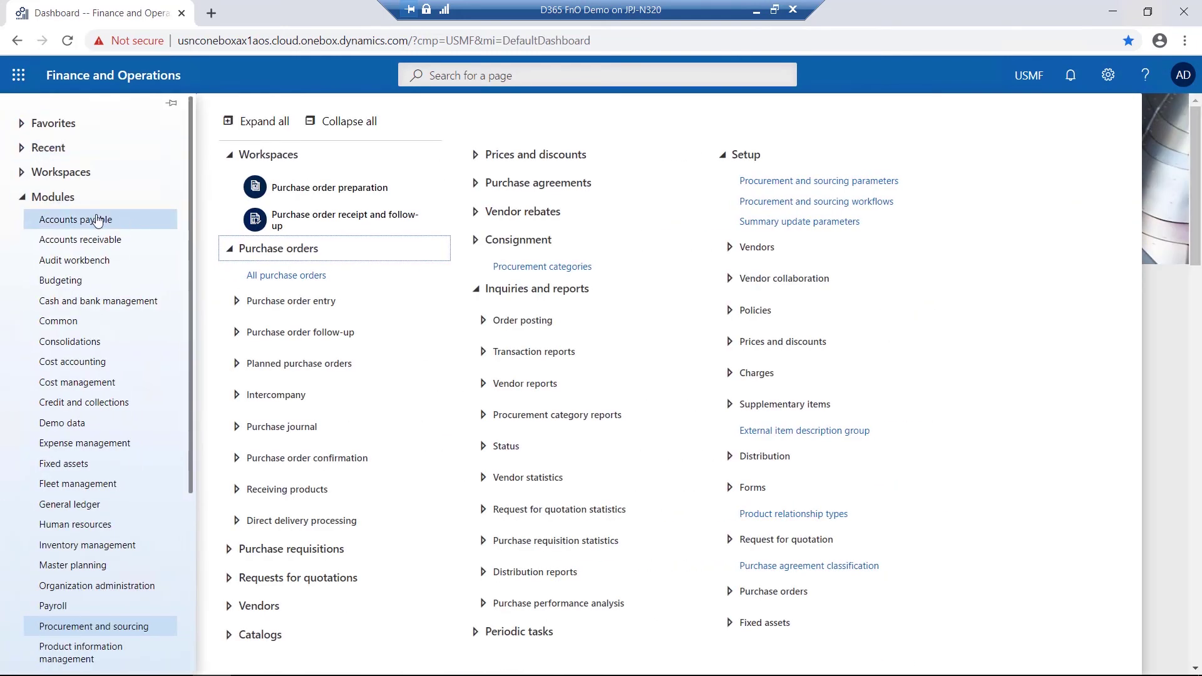
pyautogui.click(96, 221)
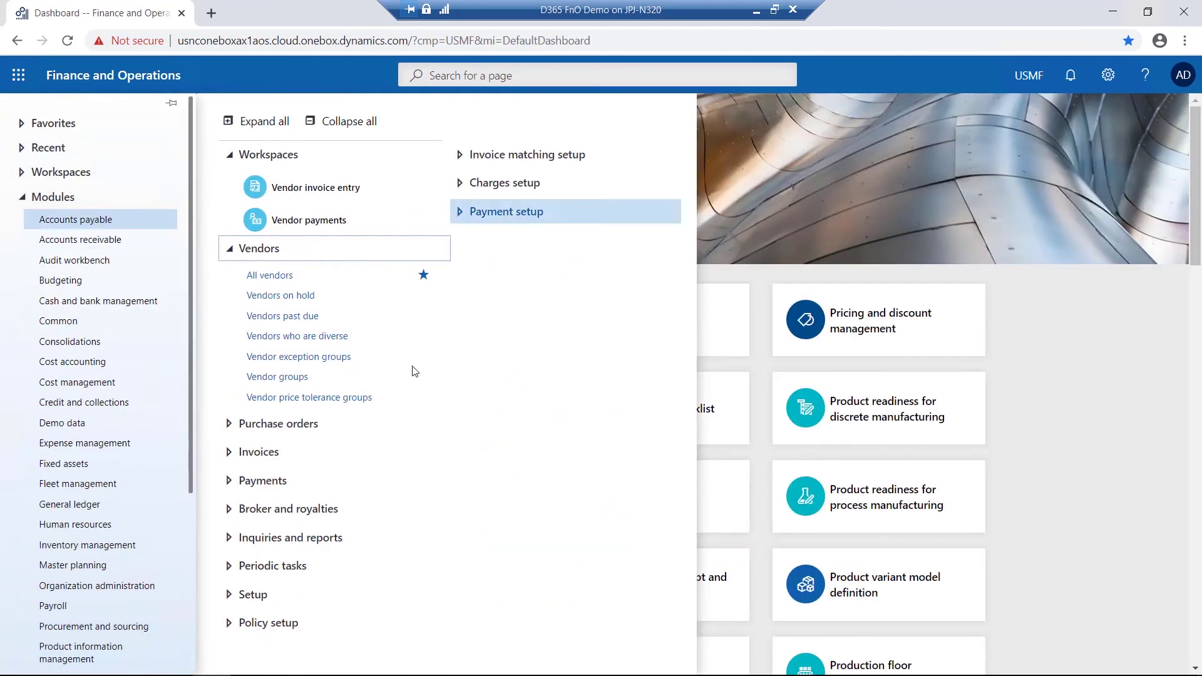
pyautogui.click(273, 598)
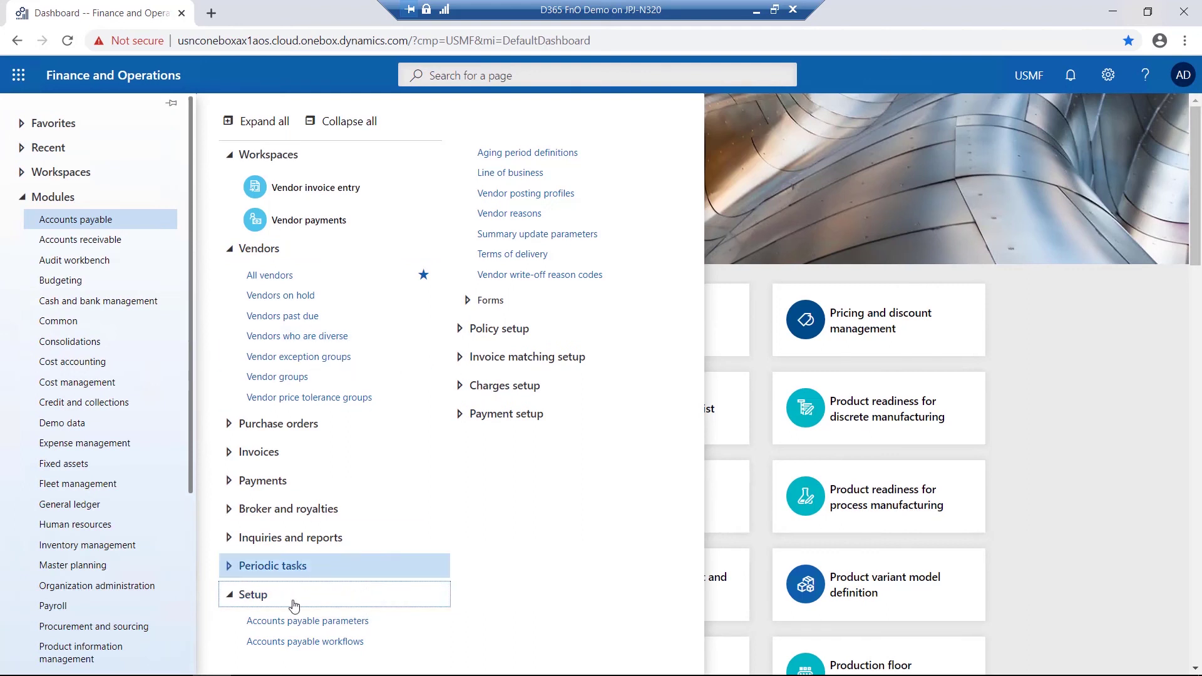
pyautogui.click(308, 641)
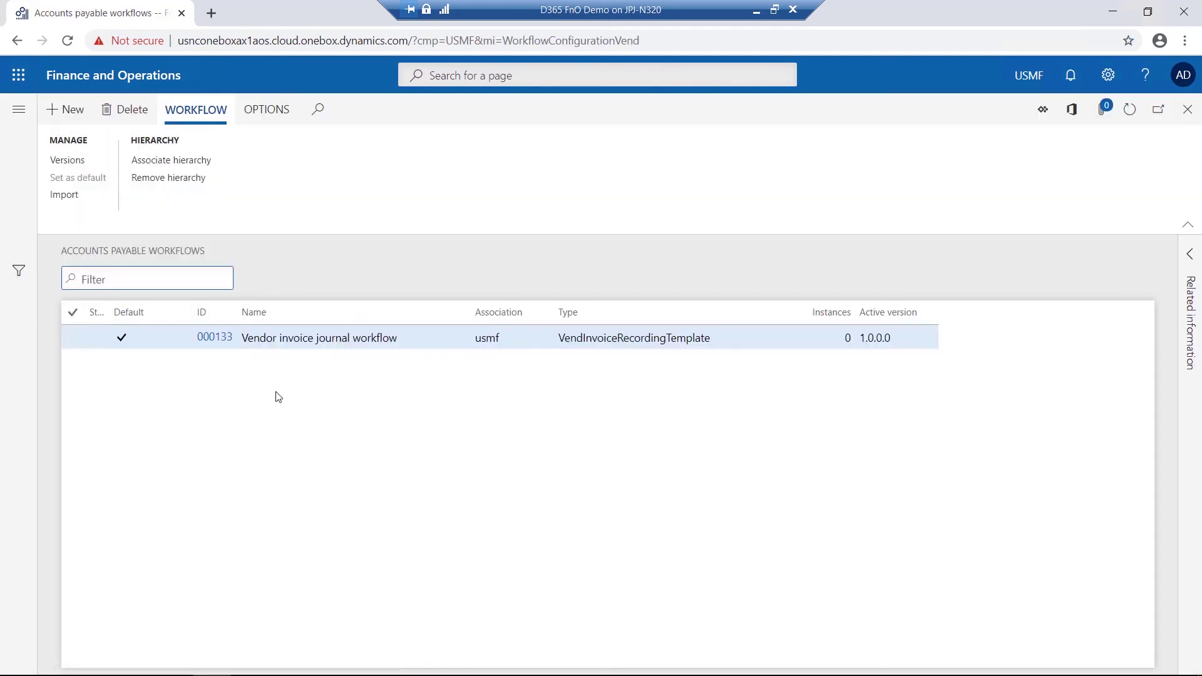